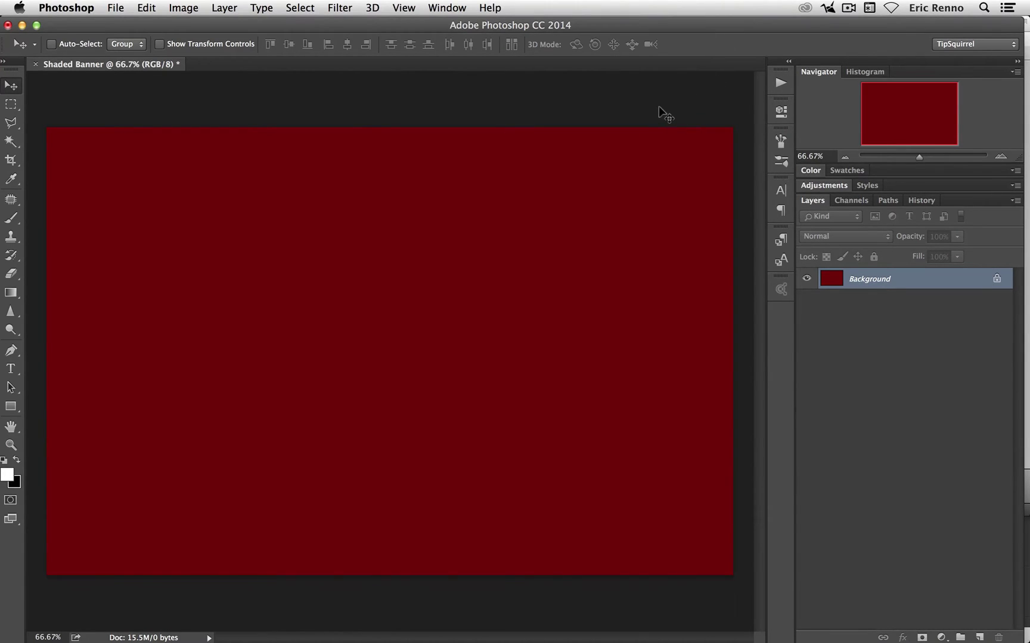
# Step: Switch to the Custom Shape Tool and pick the arched ribbon banner preset
pyautogui.click(14, 405)
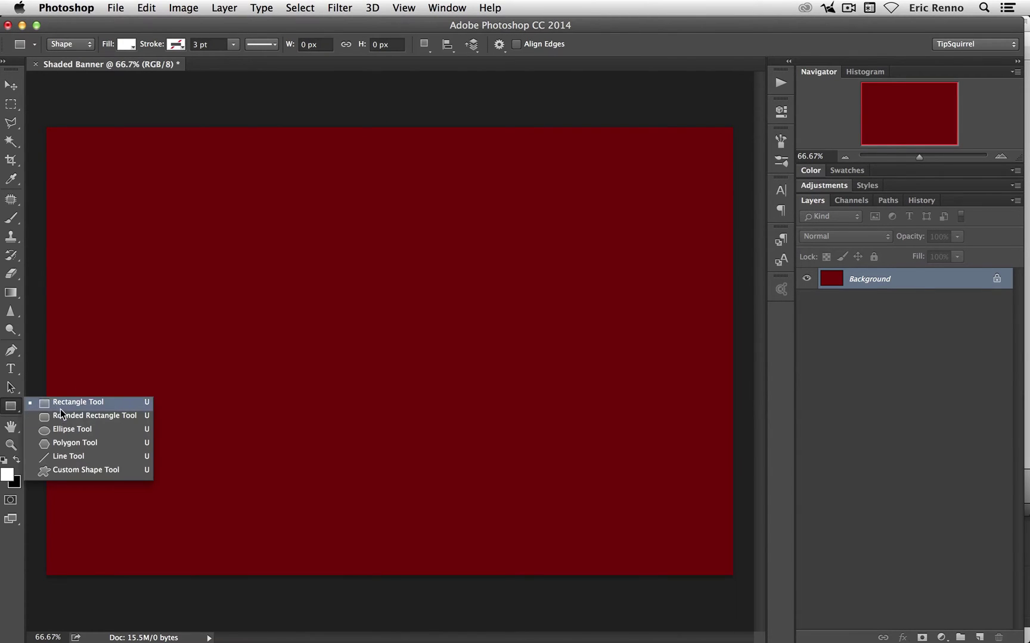
pyautogui.click(92, 470)
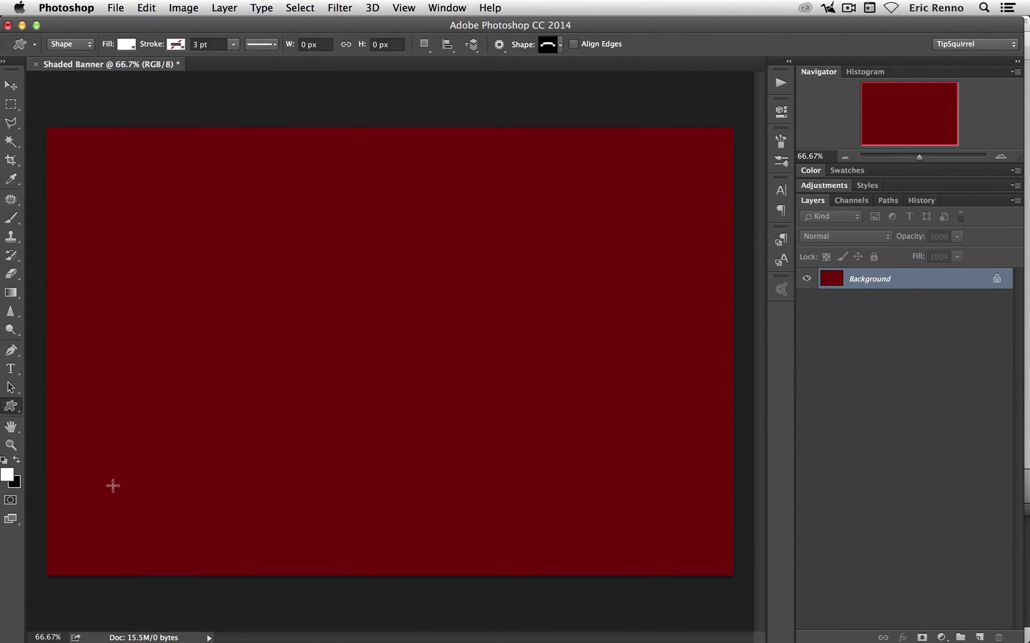
pyautogui.click(560, 45)
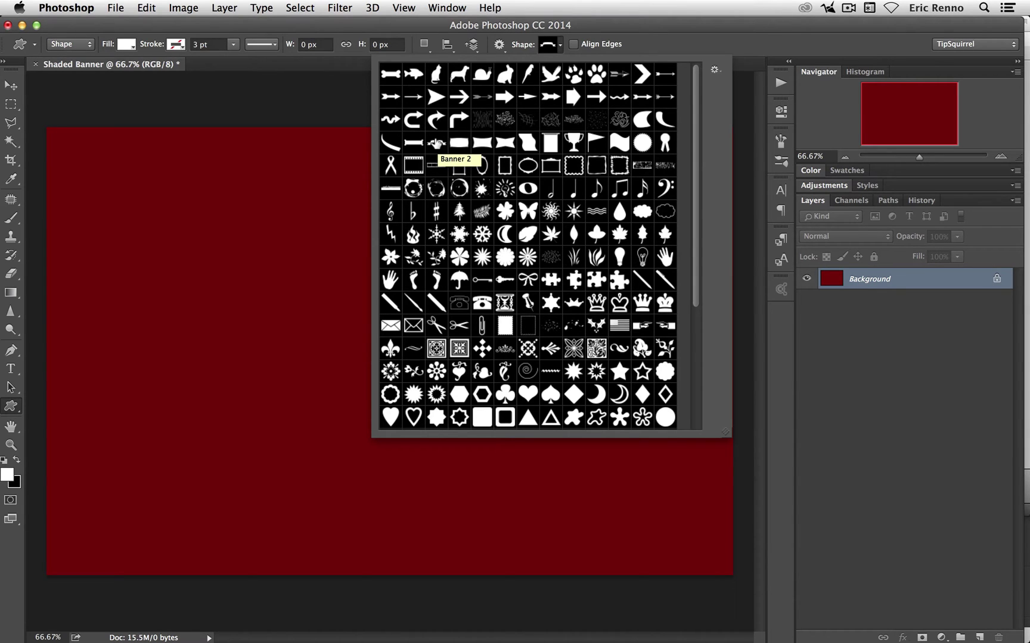
pyautogui.click(715, 70)
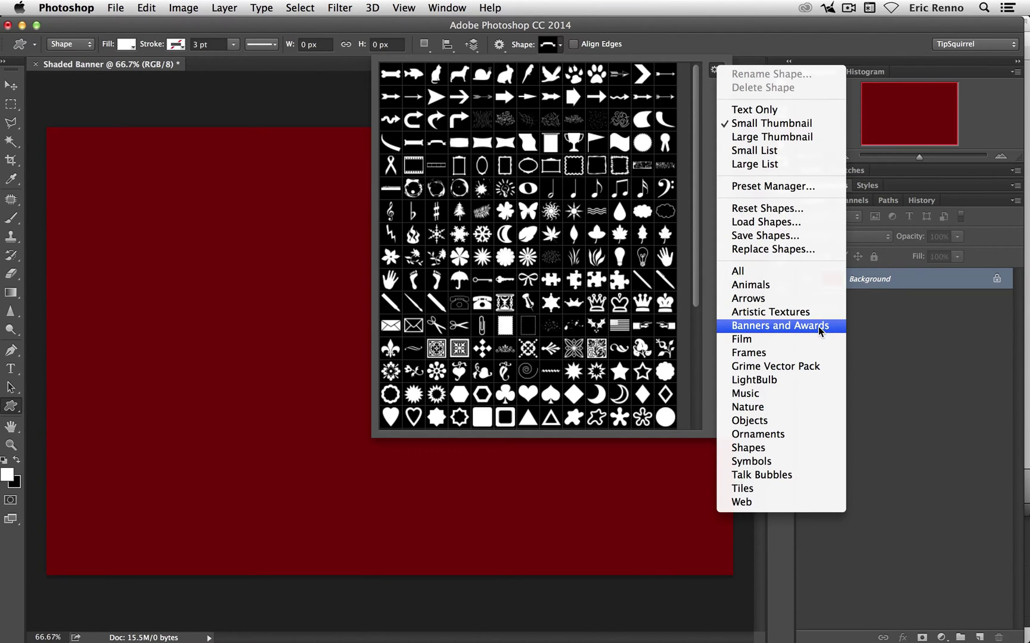
pyautogui.click(436, 148)
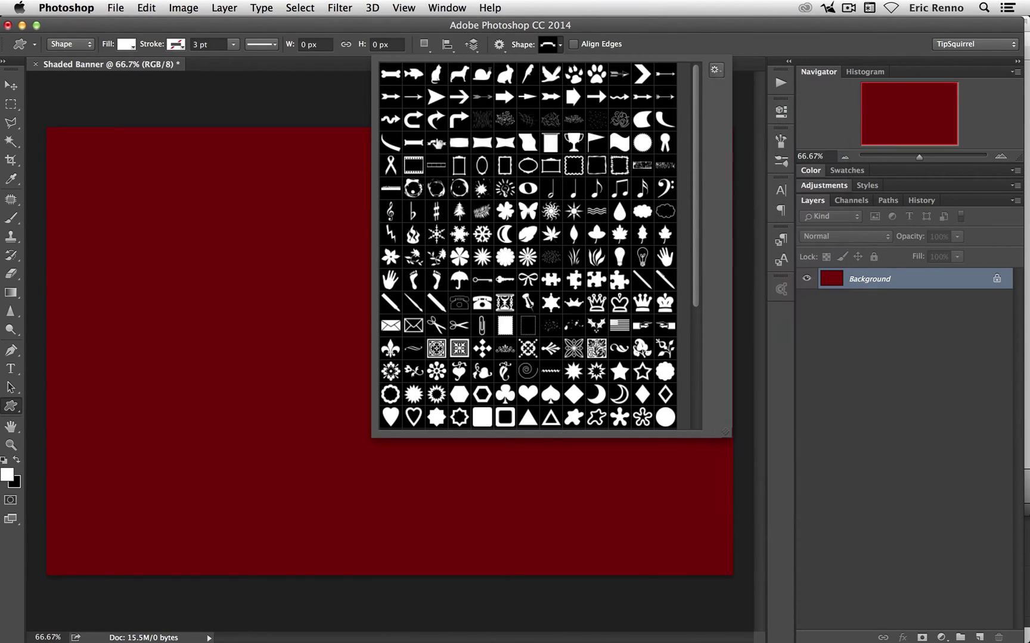
pyautogui.click(560, 45)
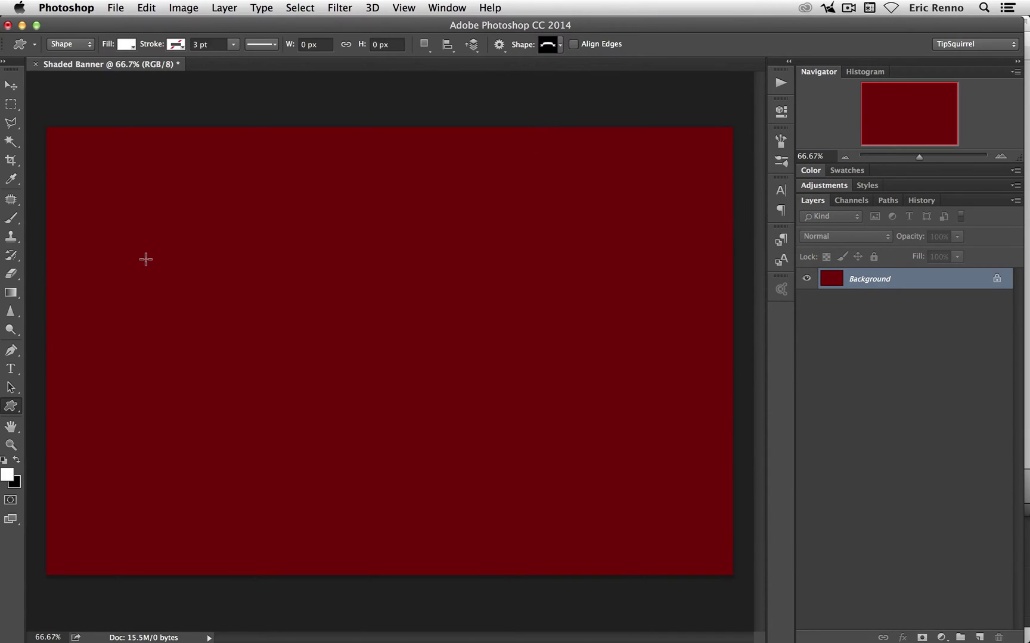
# Step: Drag the banner shape across the canvas middle and give it a yellow fill
pyautogui.moveTo(146, 261); pyautogui.dragTo(674, 380)
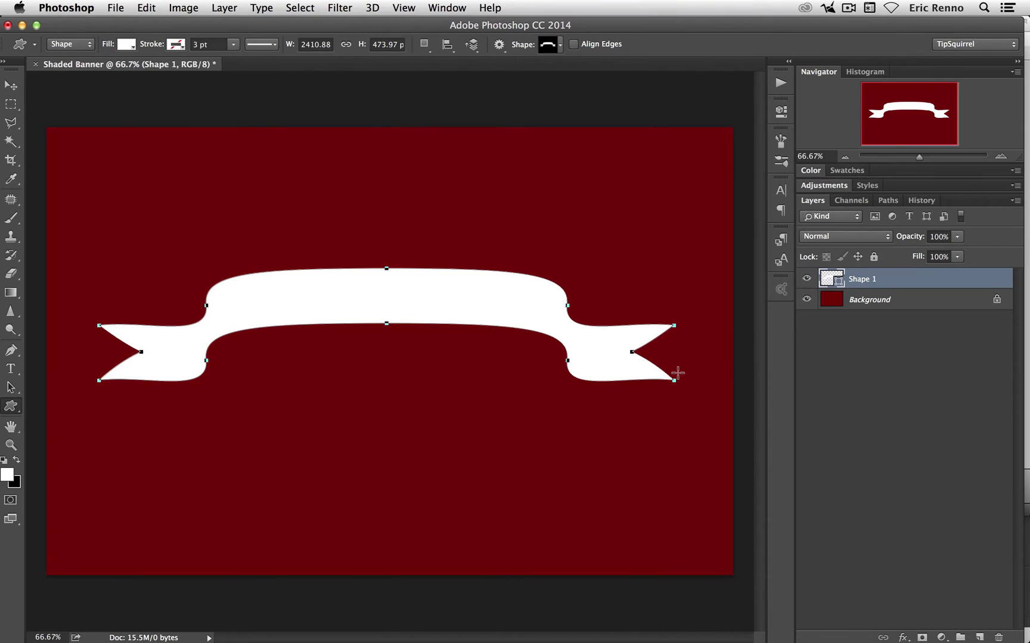
pyautogui.click(127, 45)
pyautogui.click(74, 119)
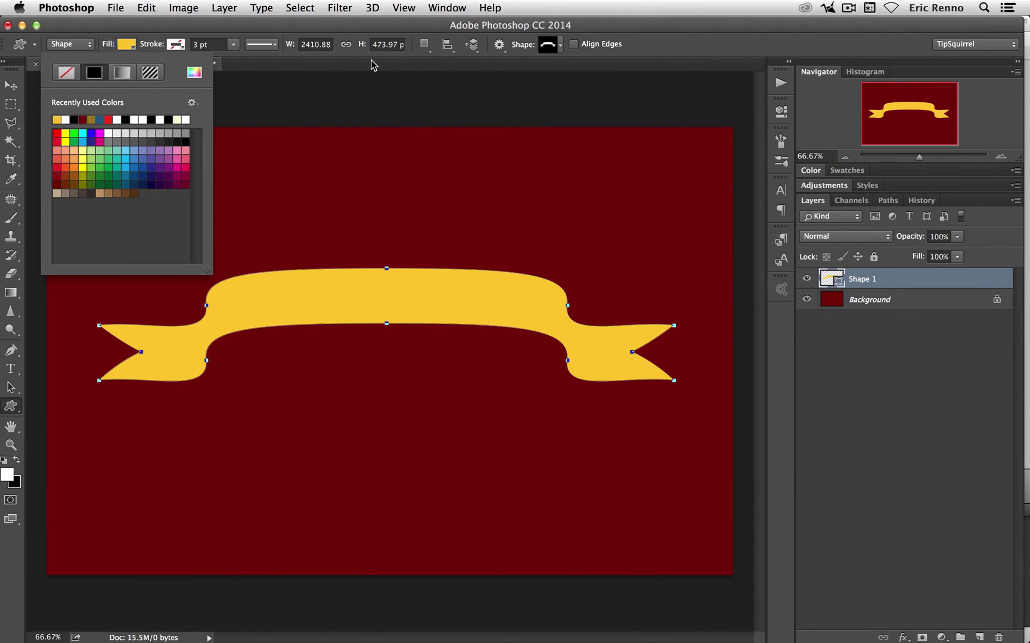
pyautogui.click(677, 50)
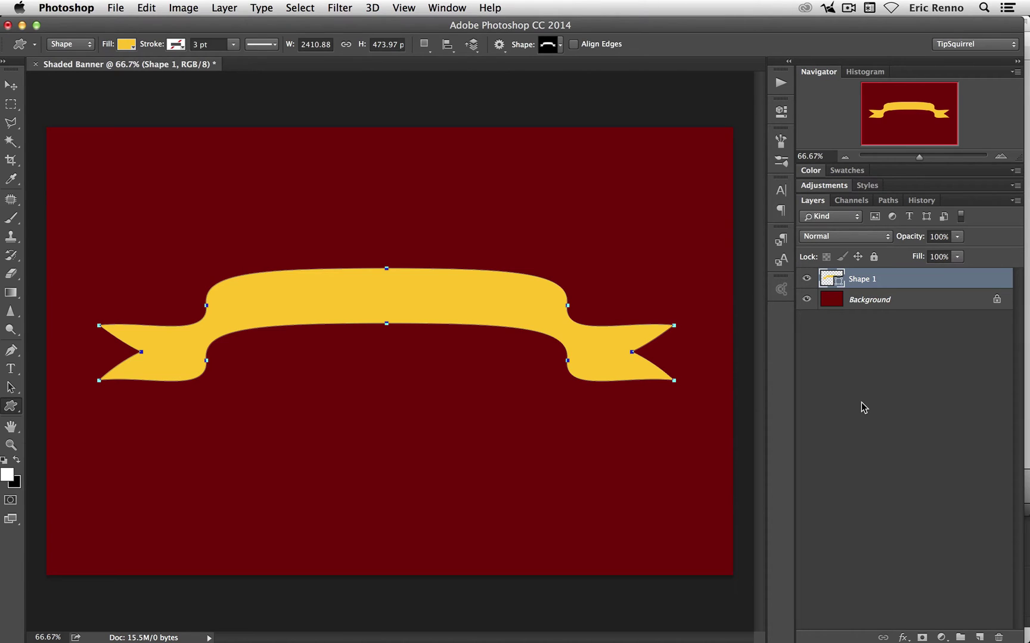
# Step: Add a new layer with default black/white colours and a soft 250 px brush
pyautogui.click(979, 637)
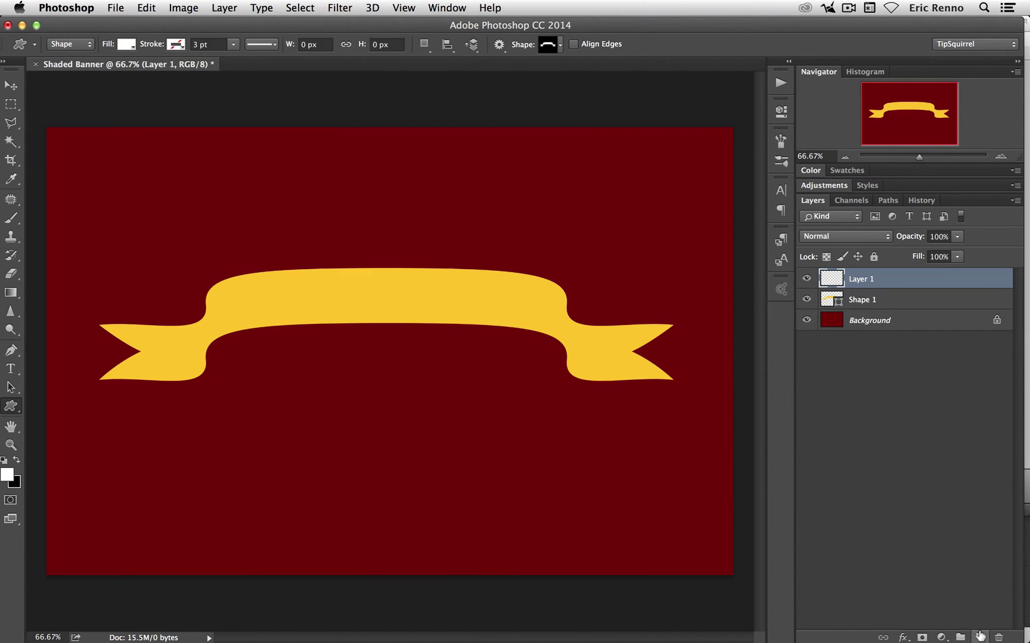
pyautogui.click(4, 463)
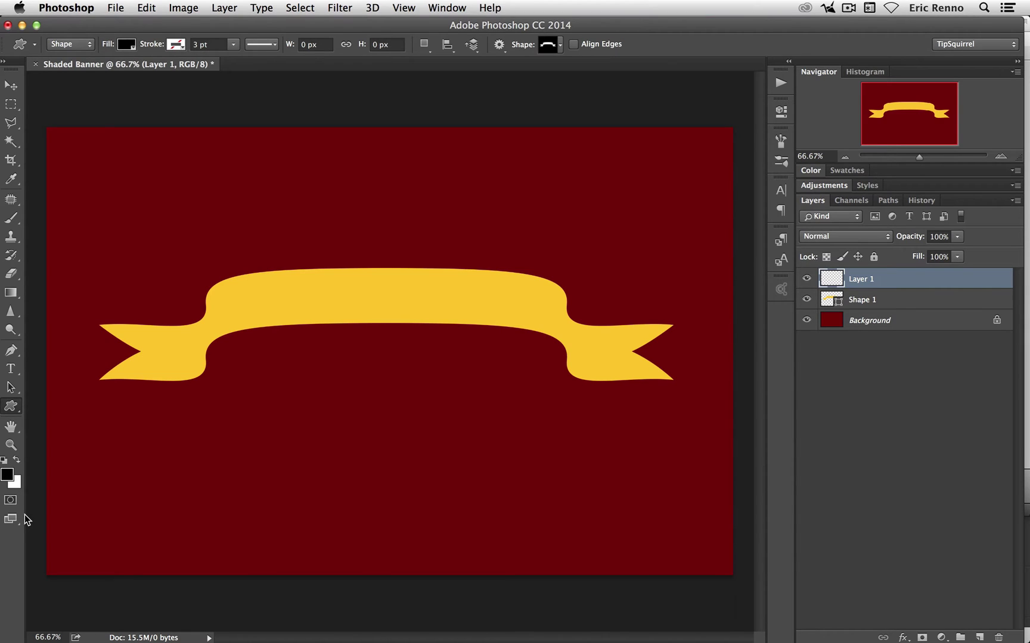
pyautogui.click(12, 220)
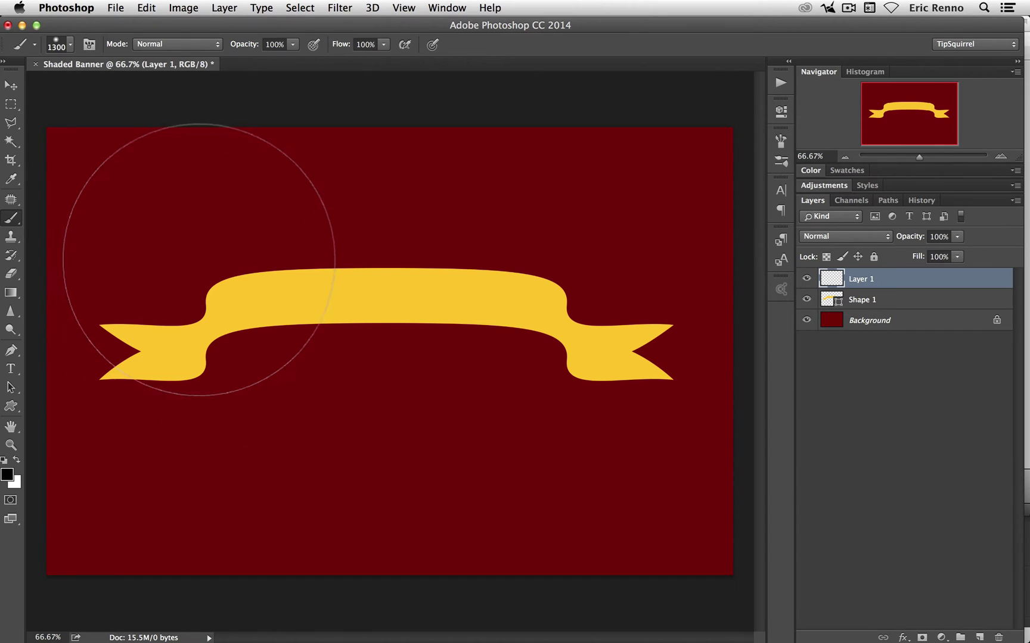
pyautogui.click(67, 45)
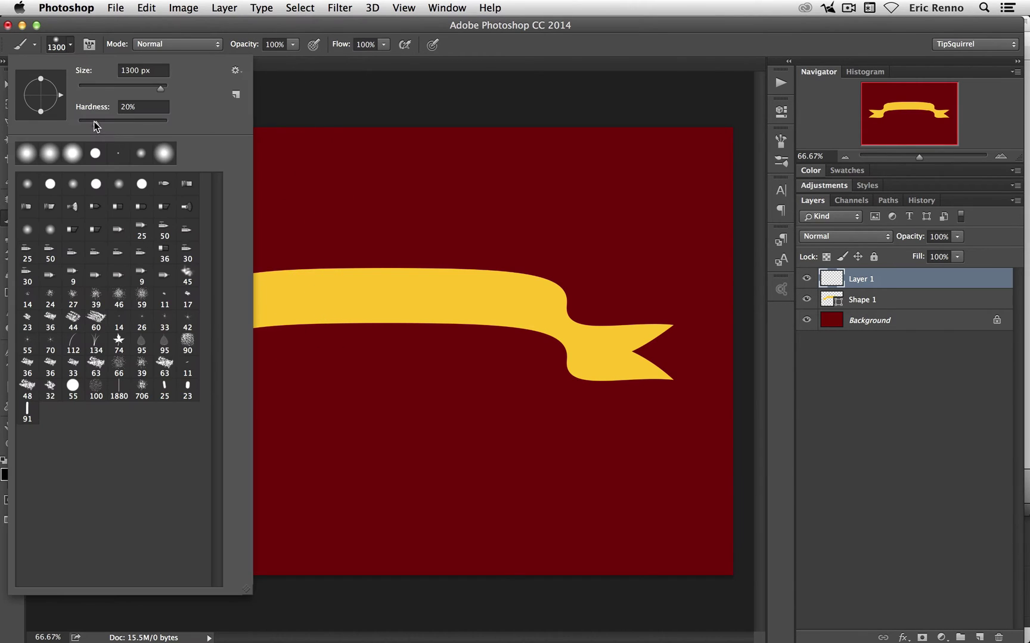
pyautogui.click(465, 54)
pyautogui.press('[')
pyautogui.press('[')
pyautogui.press('[')
pyautogui.press('[')
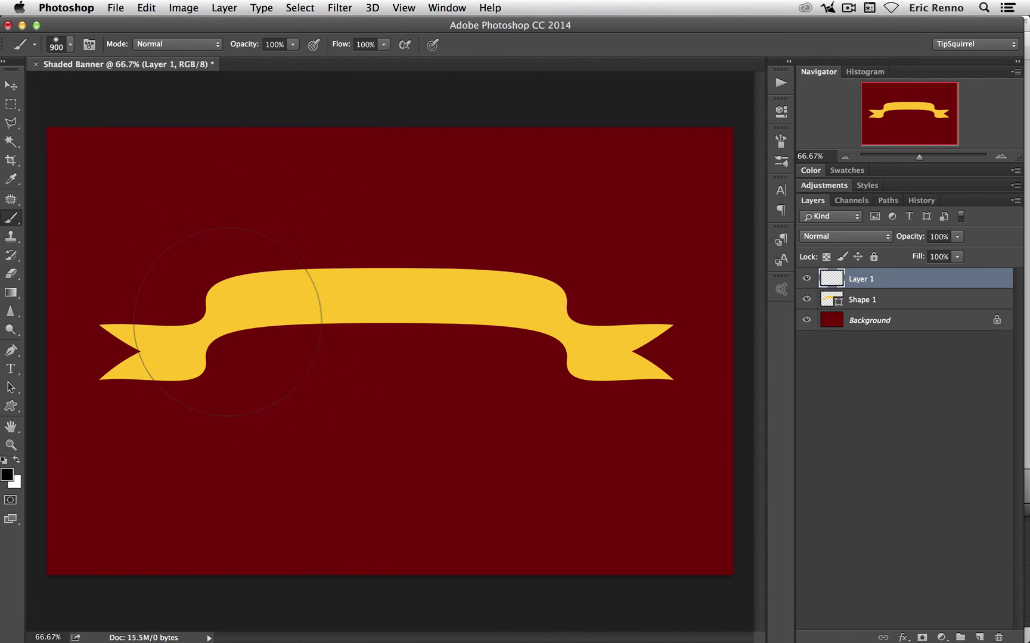
pyautogui.press('[')
pyautogui.press('[')
pyautogui.press('[')
pyautogui.press('[')
pyautogui.press('[')
pyautogui.press('[')
pyautogui.press('[')
pyautogui.press('[')
pyautogui.press('[')
pyautogui.press('[')
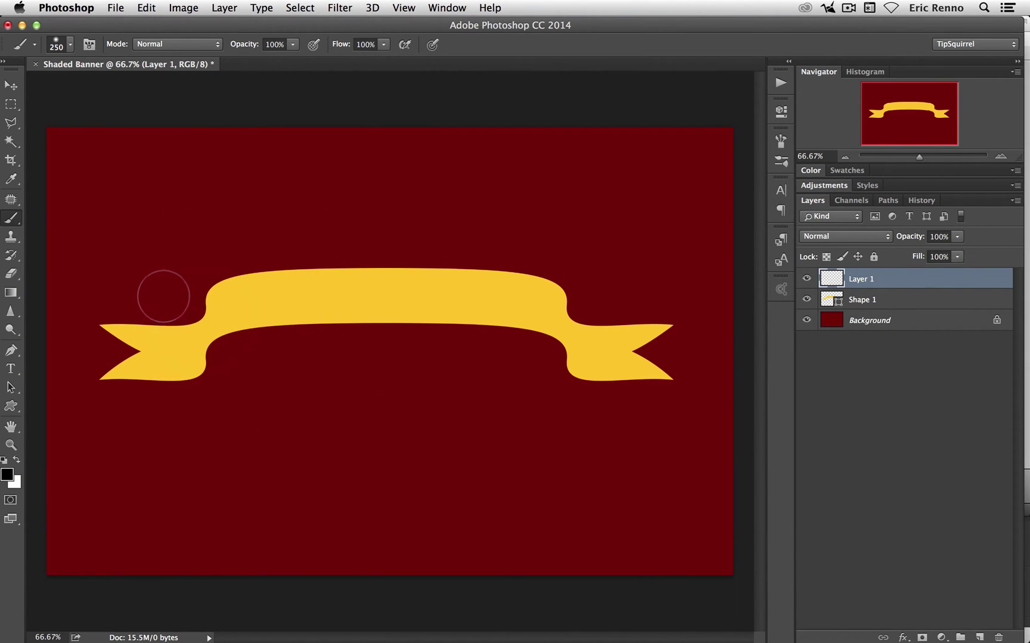
# Step: Paint black shading over both ribbon folds, clip it to the banner, and set 39% opacity
pyautogui.click(168, 290)
pyautogui.keyDown('shift'); pyautogui.click(252, 395); pyautogui.keyUp('shift')
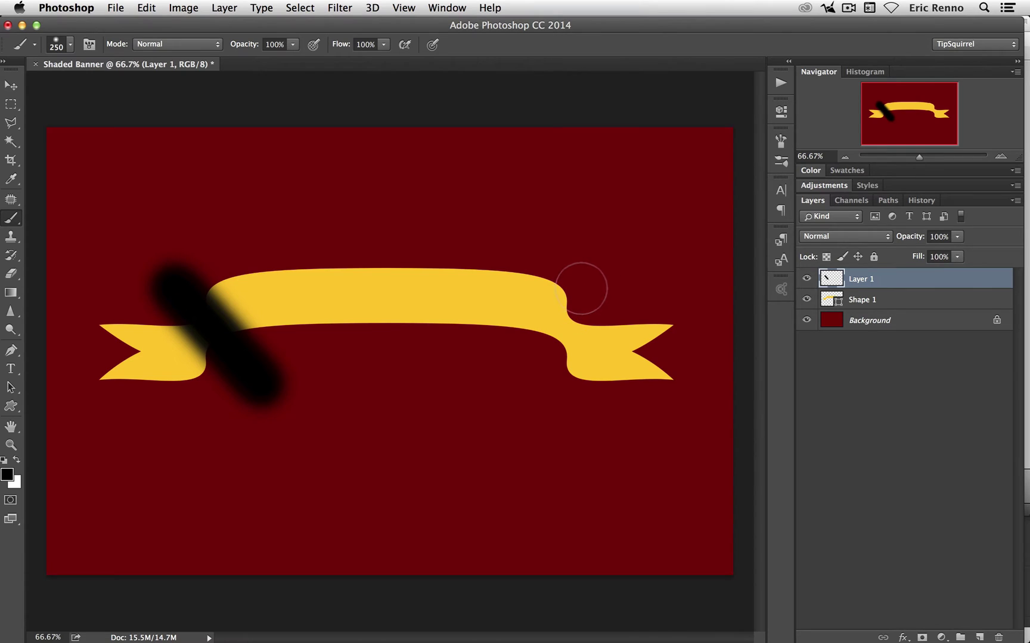
pyautogui.click(590, 278)
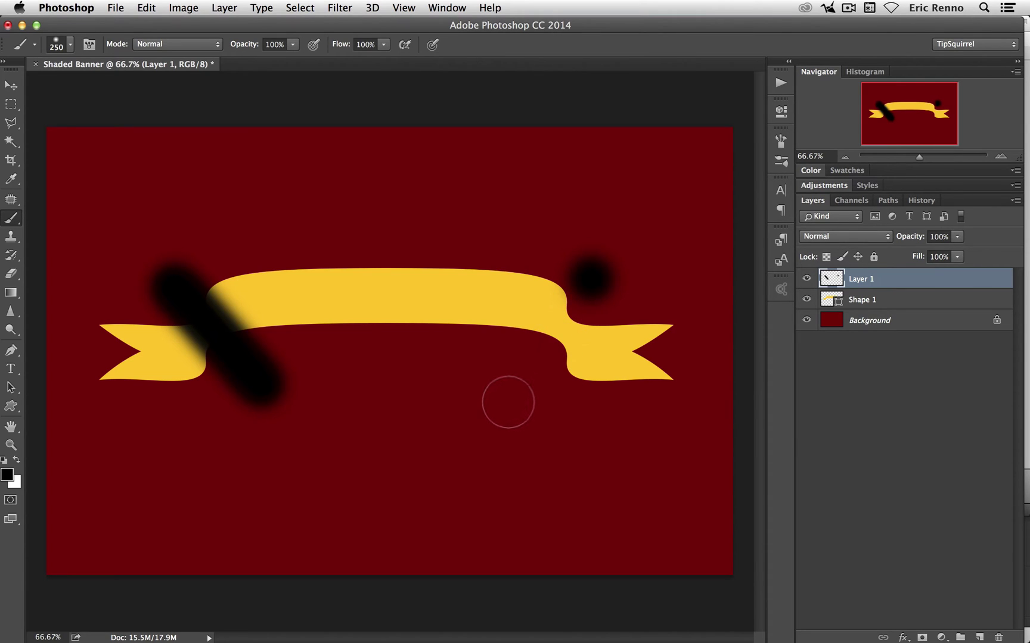
pyautogui.keyDown('shift'); pyautogui.click(508, 404); pyautogui.keyUp('shift')
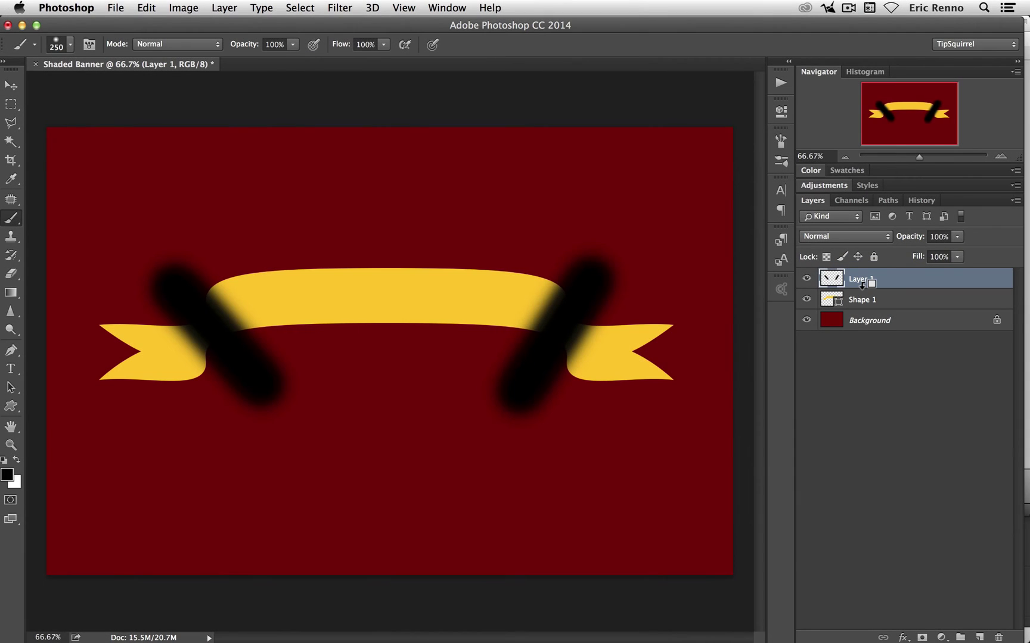
pyautogui.keyDown('alt'); pyautogui.click(861, 285); pyautogui.keyUp('alt')
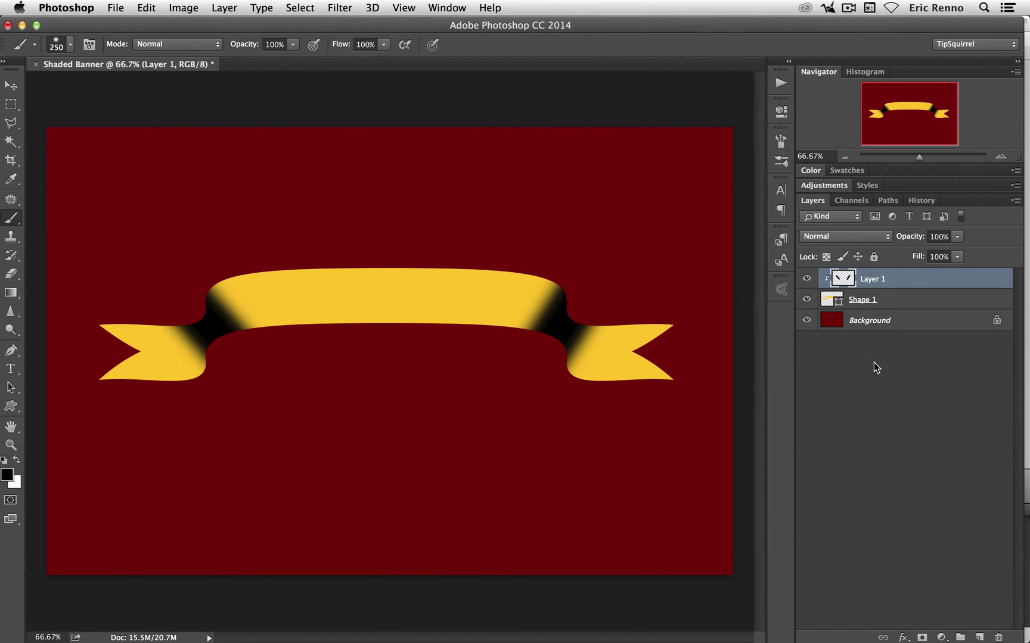
pyautogui.moveTo(907, 239)
pyautogui.mouseDown()
pyautogui.moveTo(888, 236)
pyautogui.moveTo(906, 237)
pyautogui.mouseUp()
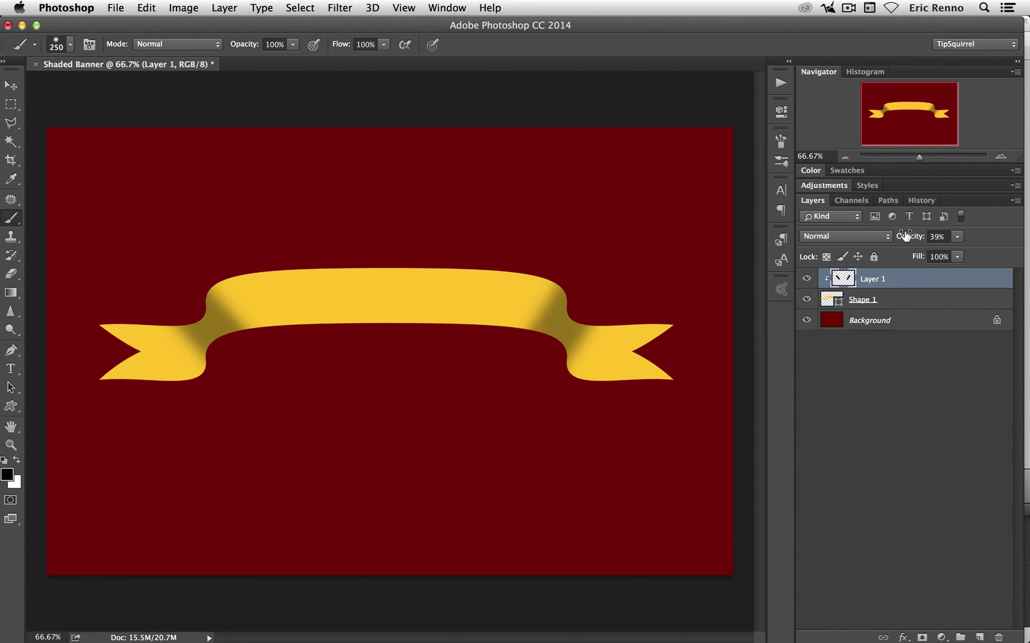
# Step: Add a new layer with white as the painting colour and a 175 px brush
pyautogui.click(979, 636)
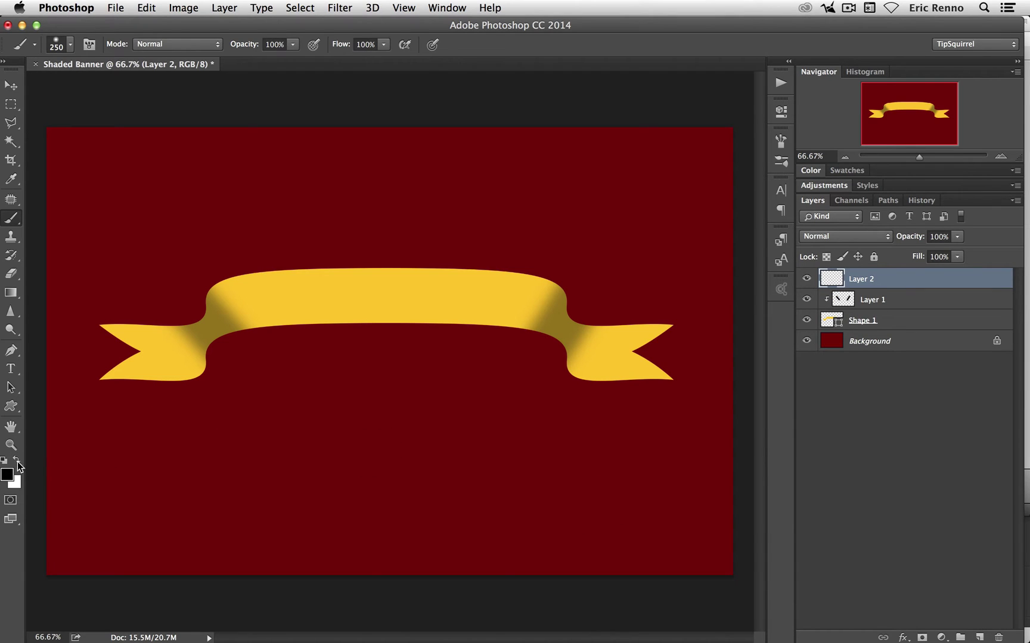
pyautogui.click(18, 461)
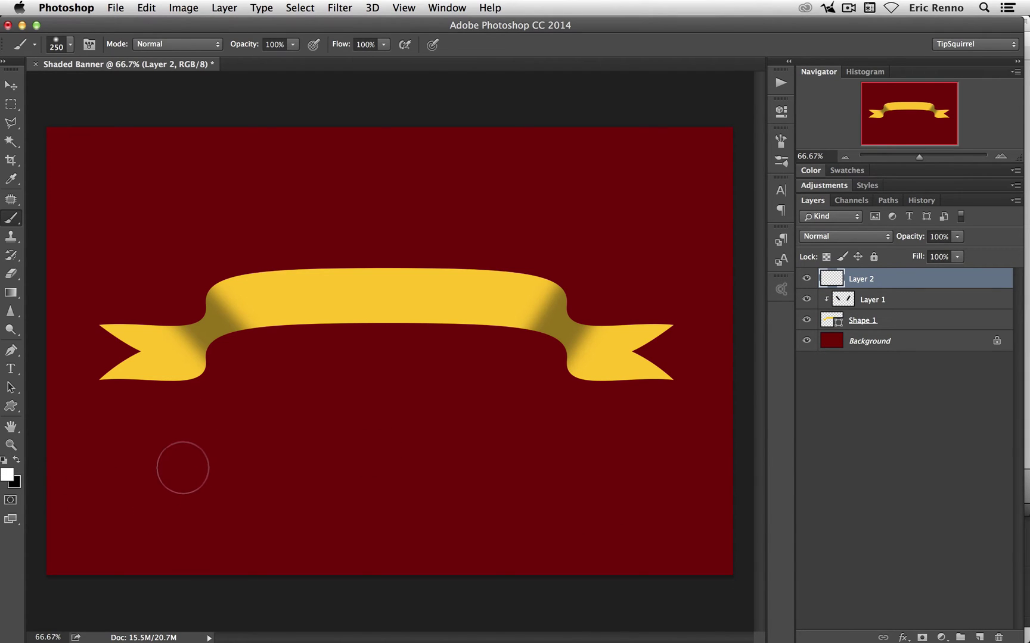
pyautogui.press('[')
pyautogui.press('[')
pyautogui.press('[')
# Step: Paint white strokes across both folds, clip them to the banner, and set 34% opacity
pyautogui.click(194, 268)
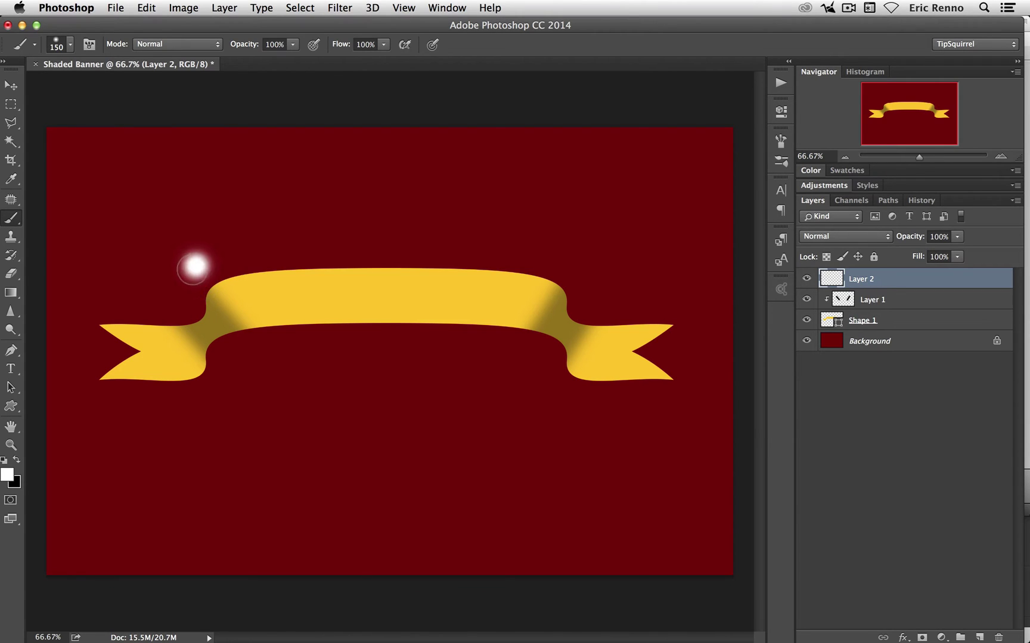
pyautogui.keyDown('shift'); pyautogui.click(261, 356); pyautogui.keyUp('shift')
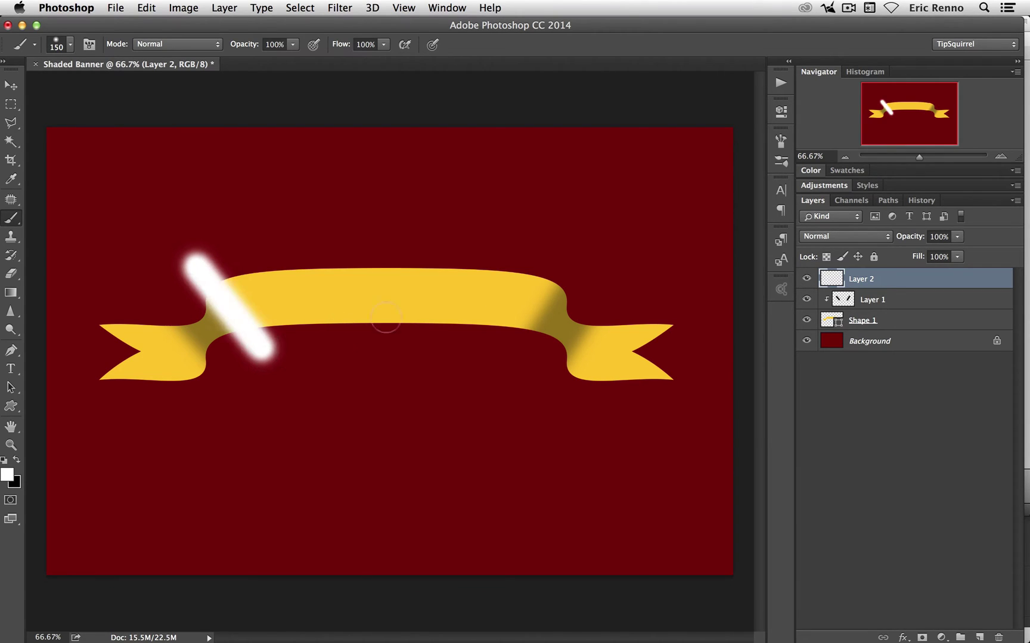
pyautogui.click(570, 268)
pyautogui.keyDown('shift'); pyautogui.click(512, 361); pyautogui.keyUp('shift')
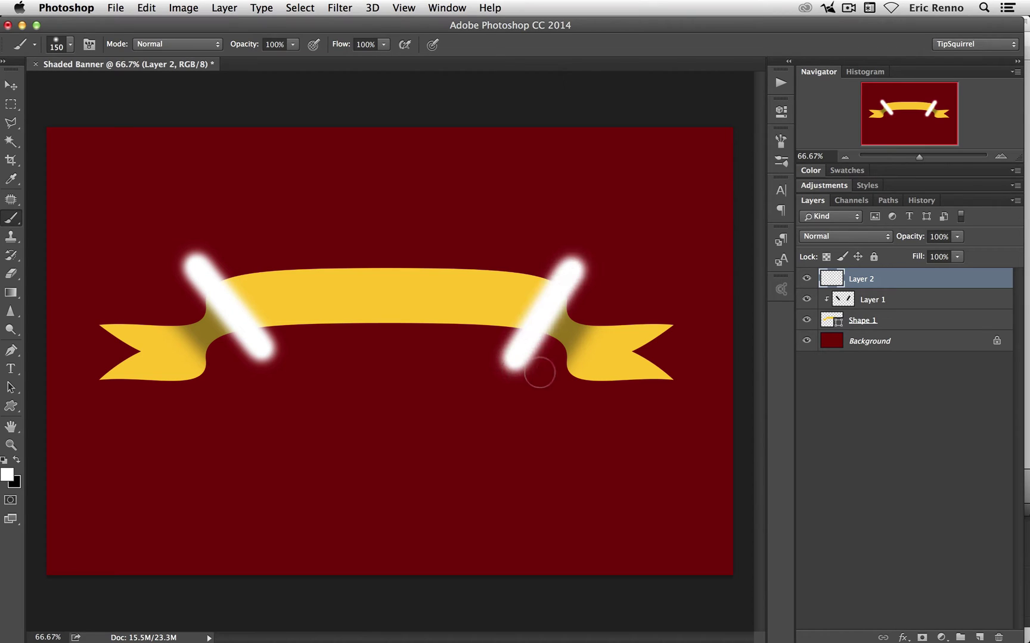
pyautogui.keyDown('alt'); pyautogui.click(893, 281); pyautogui.keyUp('alt')
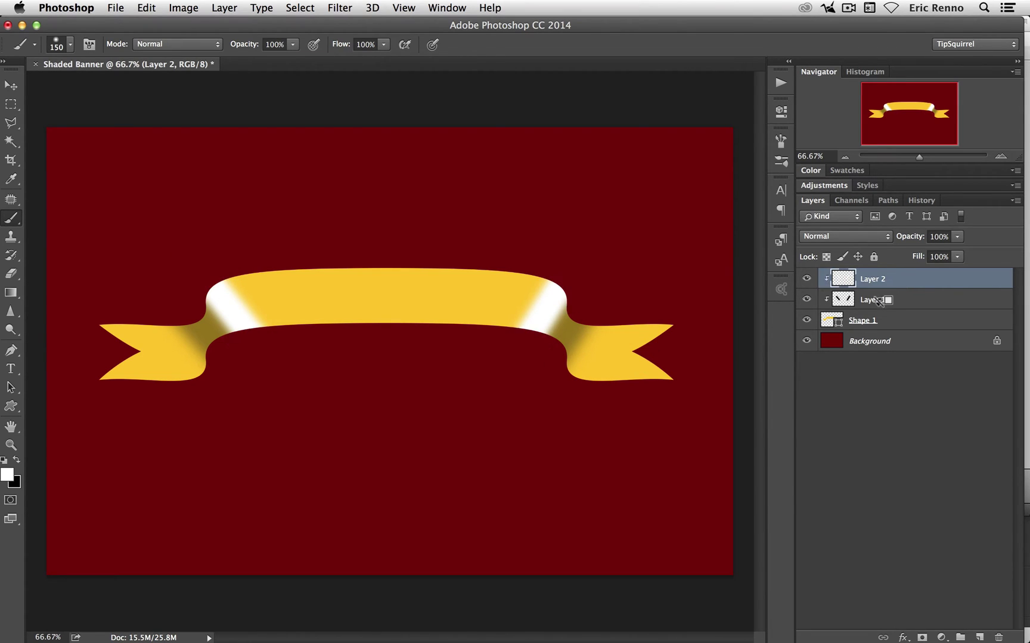
pyautogui.moveTo(908, 238); pyautogui.dragTo(903, 237)
pyautogui.click(901, 255)
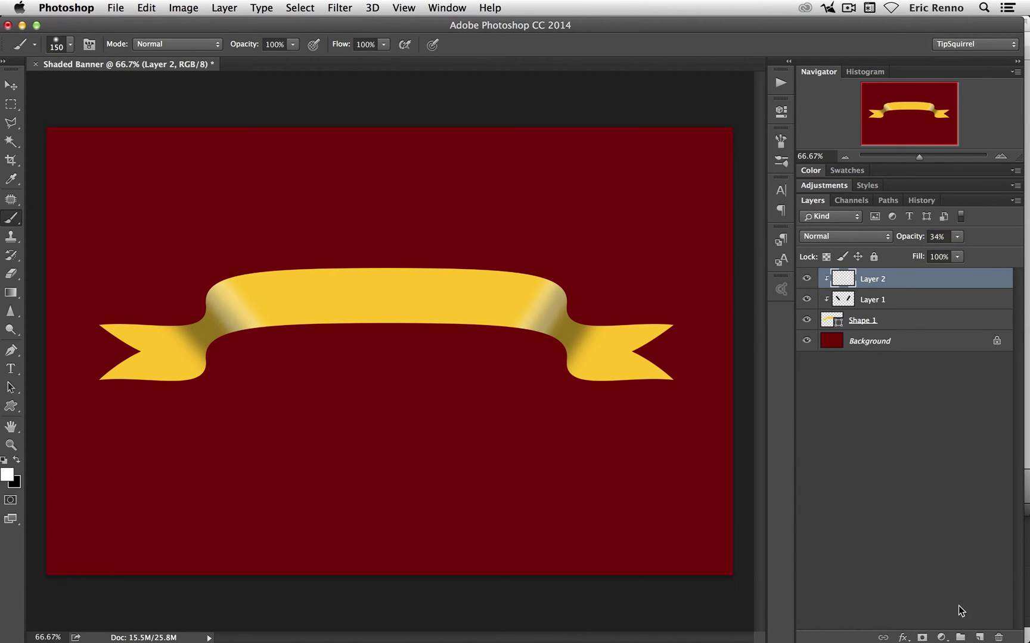
# Step: On a new layer, paint soft white highlights over both ribbon tails with a 400 px brush
pyautogui.click(979, 638)
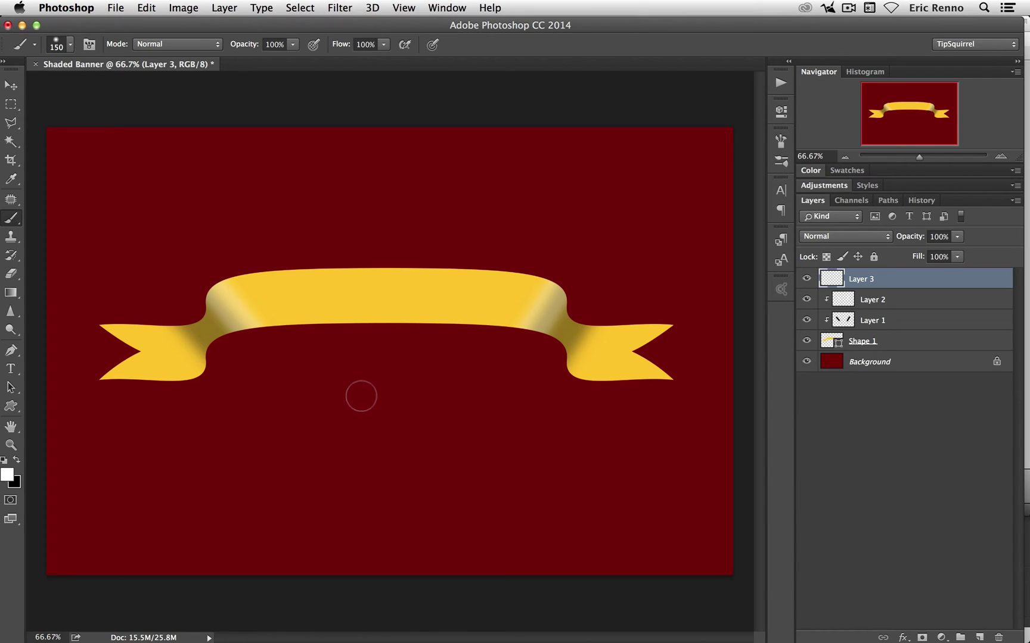
pyautogui.press(']')
pyautogui.press(']')
pyautogui.press(']')
pyautogui.press(']')
pyautogui.press(']')
pyautogui.press(']')
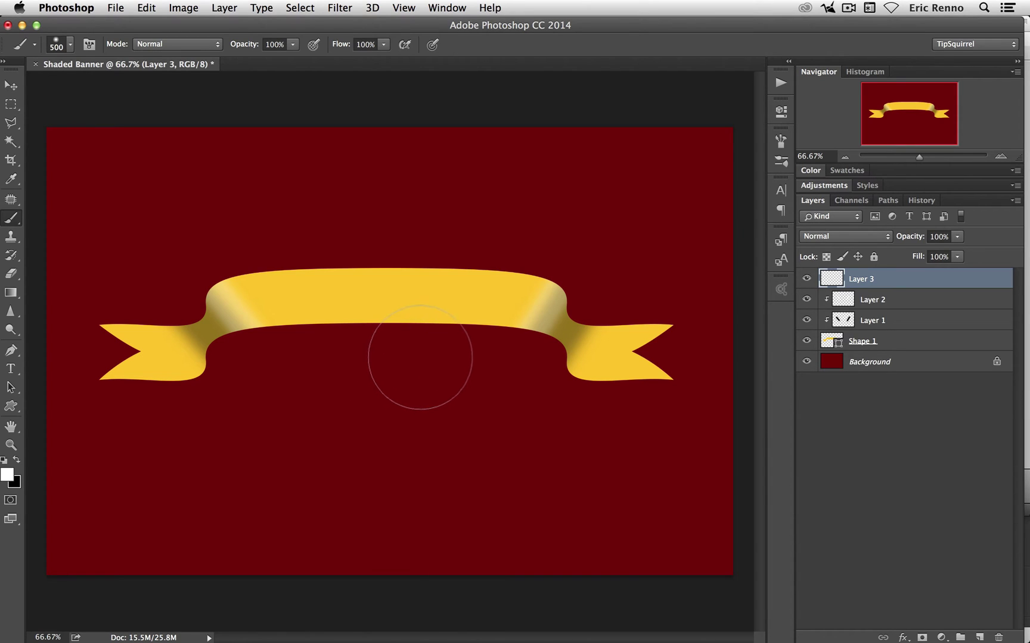
pyautogui.press('[')
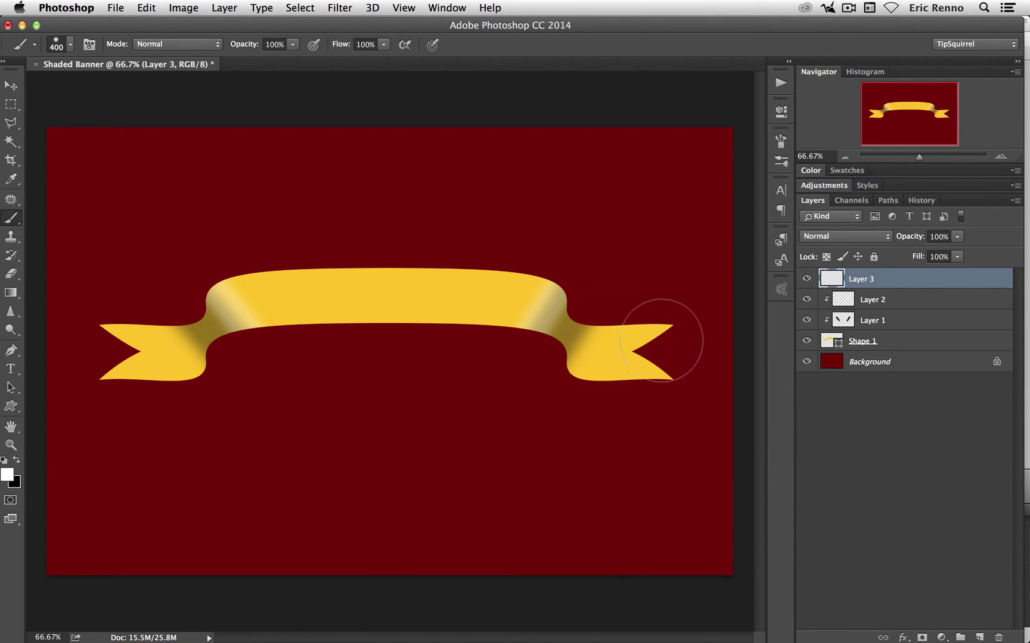
pyautogui.moveTo(665, 325); pyautogui.dragTo(640, 410)
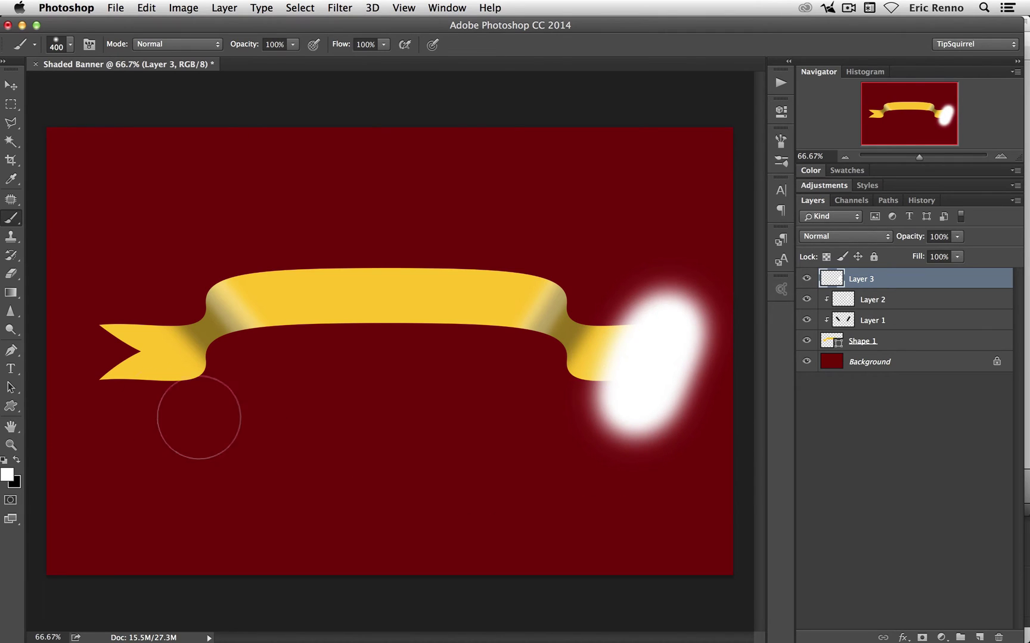
pyautogui.moveTo(76, 328); pyautogui.dragTo(150, 435)
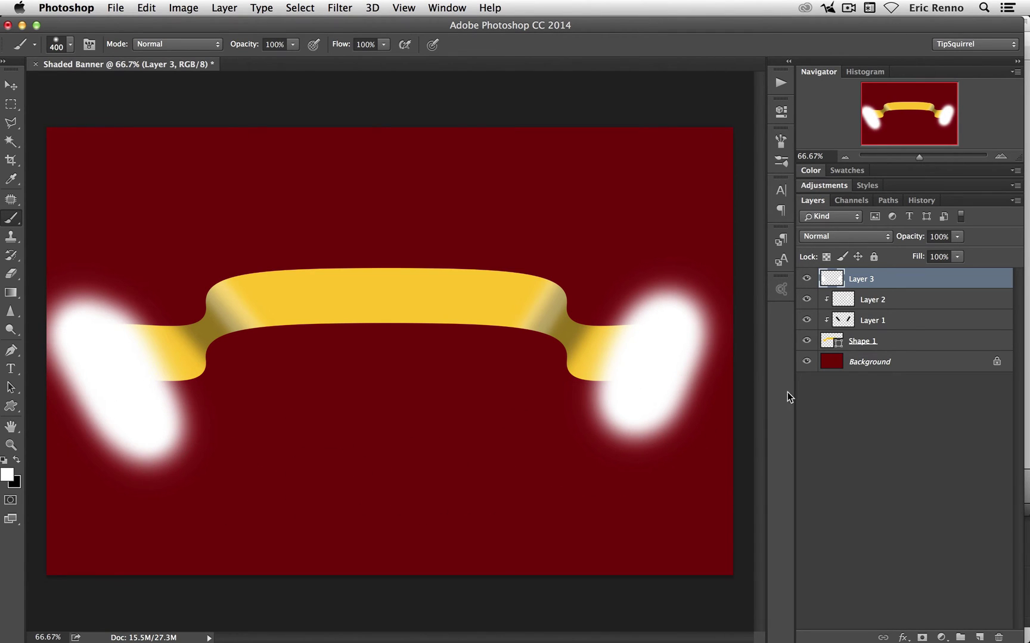
# Step: Clip the tail highlights to the ribbon and lower Layer 2's opacity
pyautogui.moveTo(894, 298); pyautogui.dragTo(897, 286)
pyautogui.keyDown('alt'); pyautogui.click(897, 287); pyautogui.keyUp('alt')
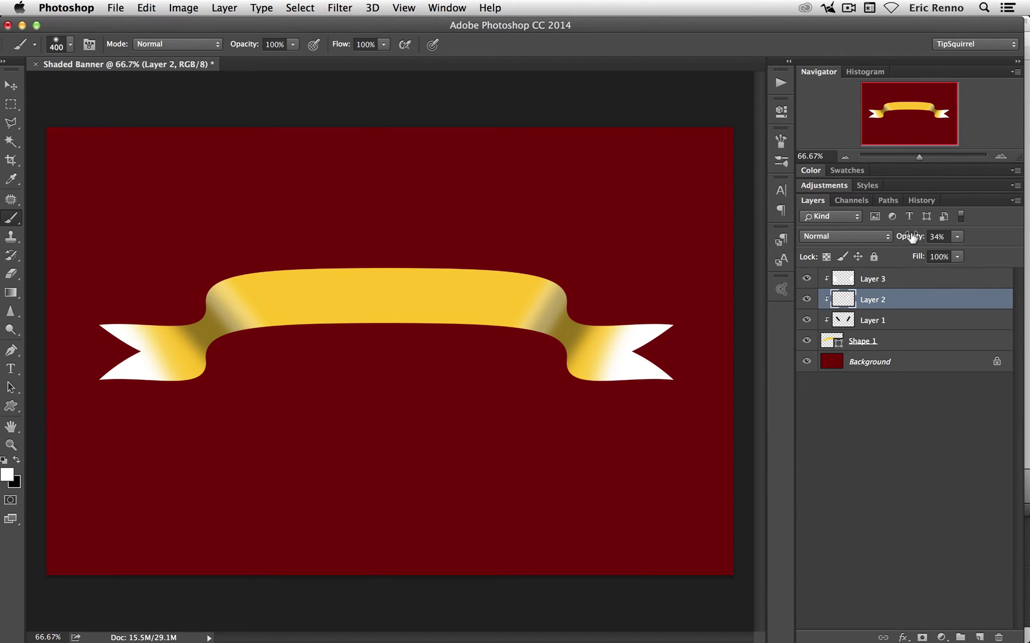
pyautogui.moveTo(910, 236); pyautogui.dragTo(904, 234)
pyautogui.click(909, 274)
# Step: On a new layer, dab a 1200 px white glow at the ribbon centre, clipped at 40% opacity
pyautogui.click(979, 637)
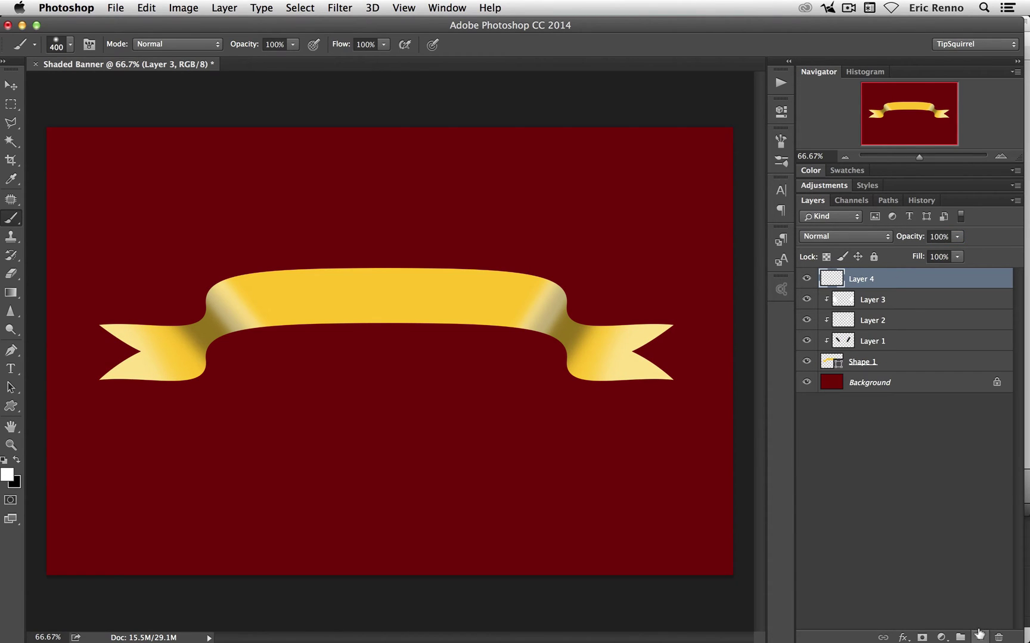
pyautogui.press(']')
pyautogui.press(']')
pyautogui.press(']')
pyautogui.press(']')
pyautogui.press(']')
pyautogui.press(']')
pyautogui.press(']')
pyautogui.press(']')
pyautogui.click(385, 287)
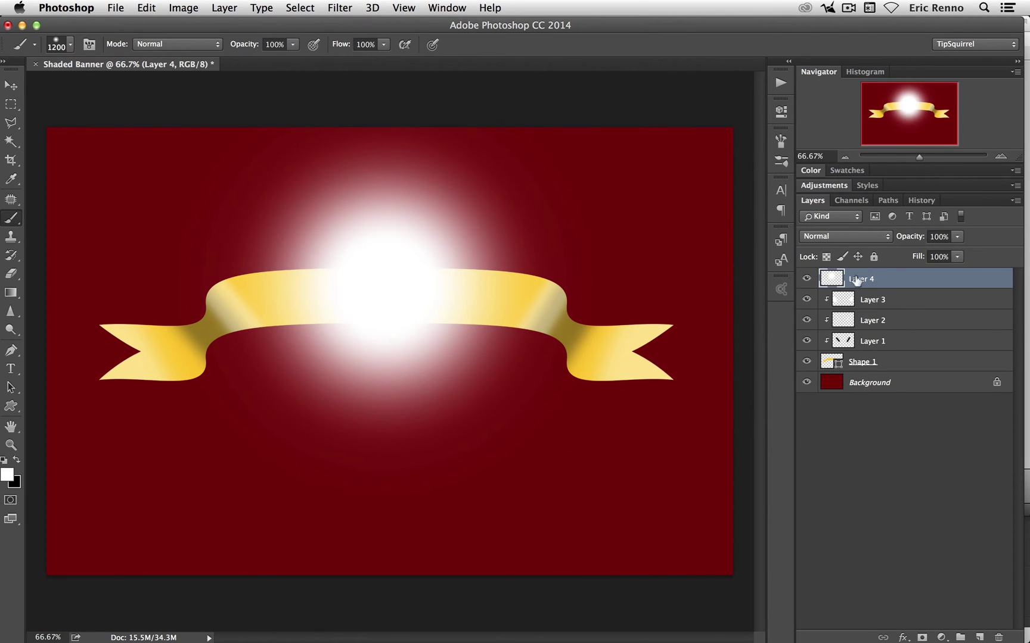
pyautogui.keyDown('alt'); pyautogui.click(897, 285); pyautogui.keyUp('alt')
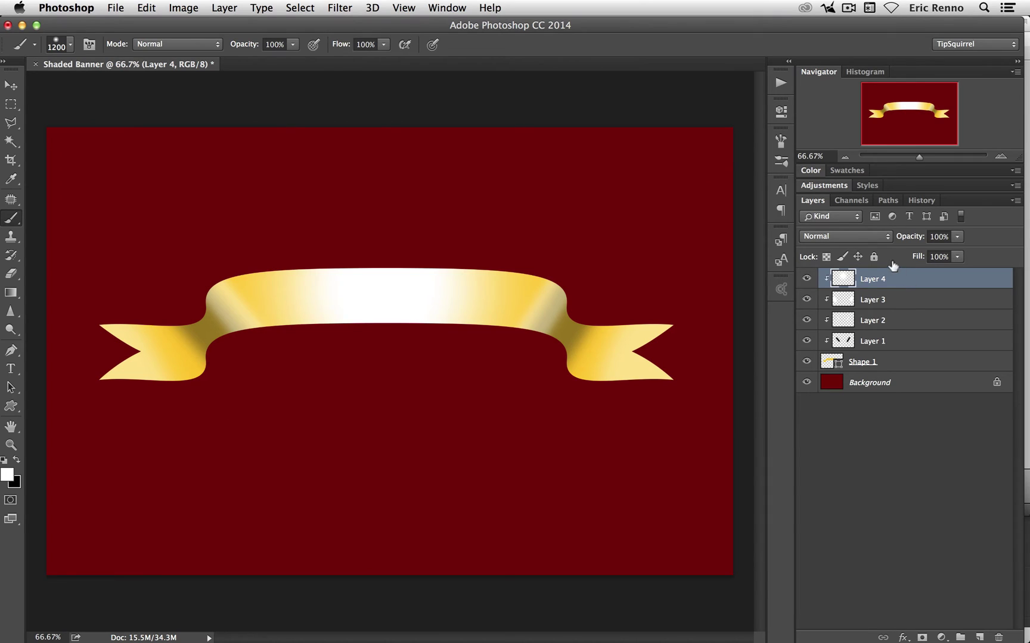
pyautogui.moveTo(905, 236); pyautogui.dragTo(905, 236)
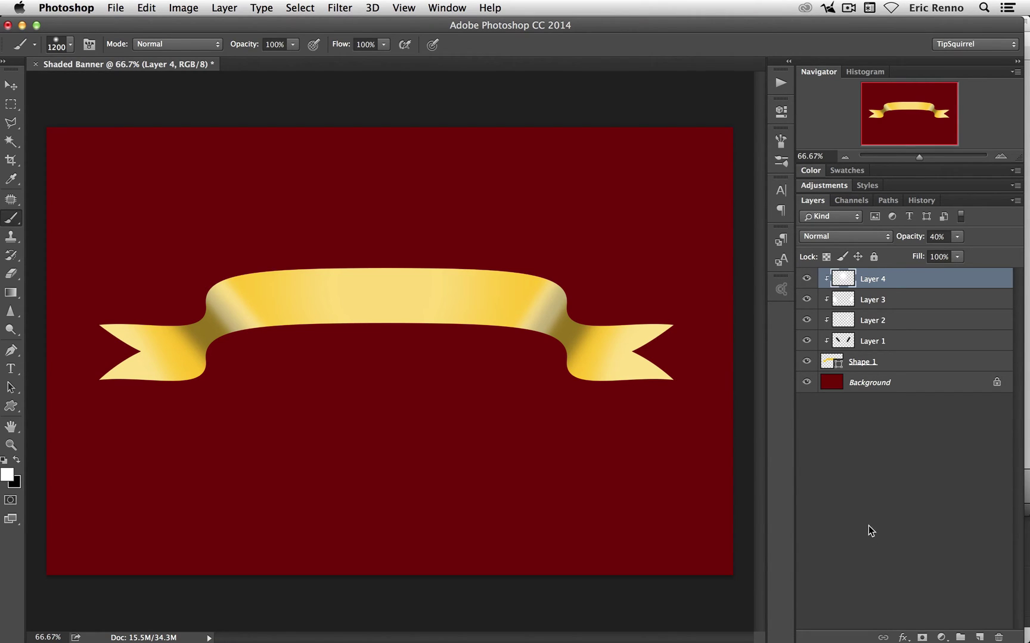
# Step: Type TIPSQUIRREL on Shape 1's curved path across the ribbon
pyautogui.click(902, 361)
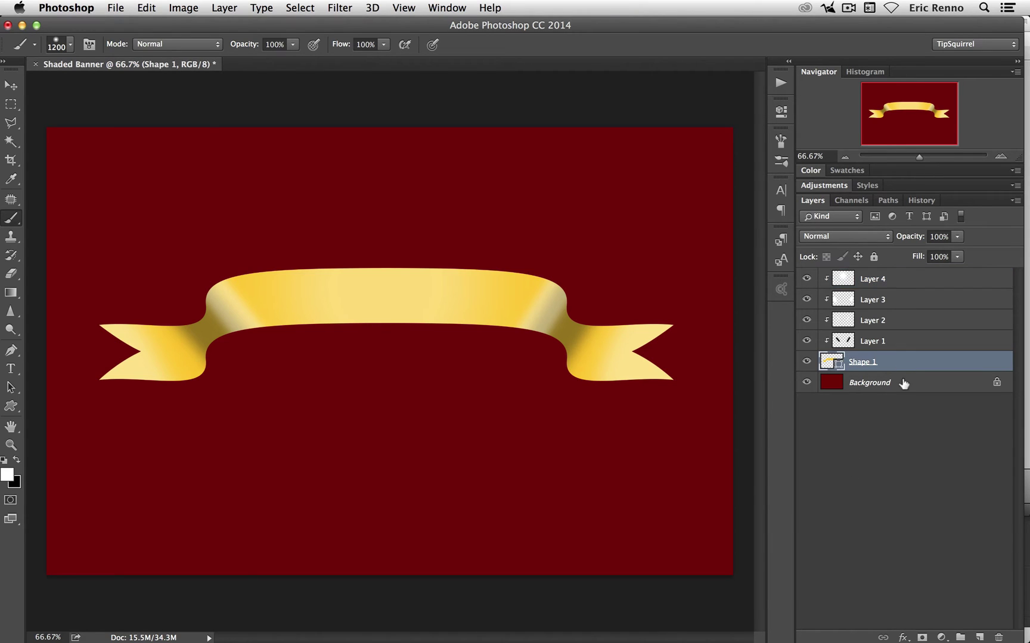
pyautogui.click(887, 201)
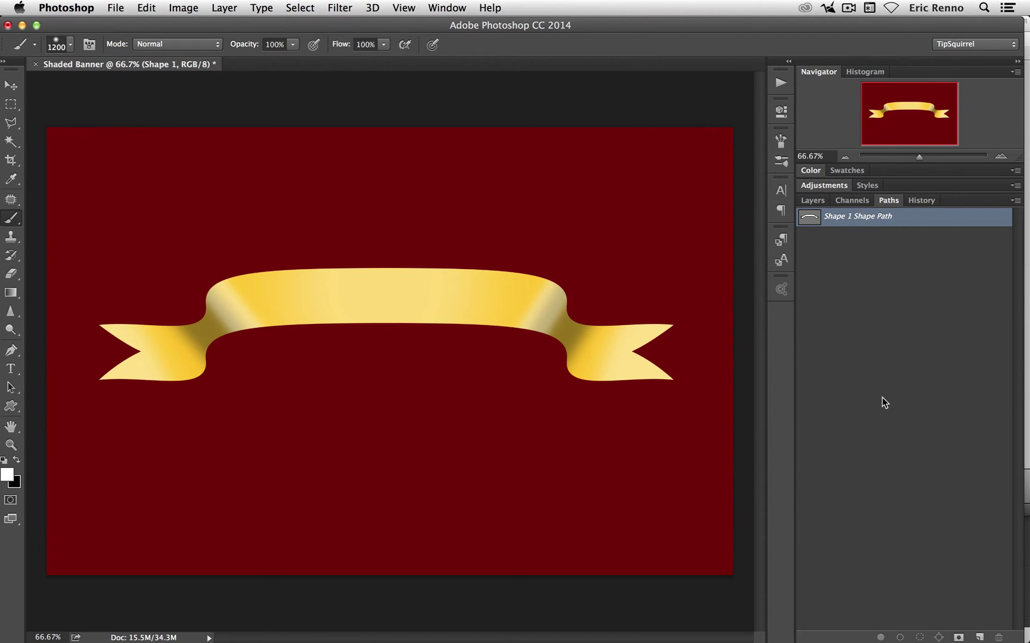
pyautogui.click(12, 371)
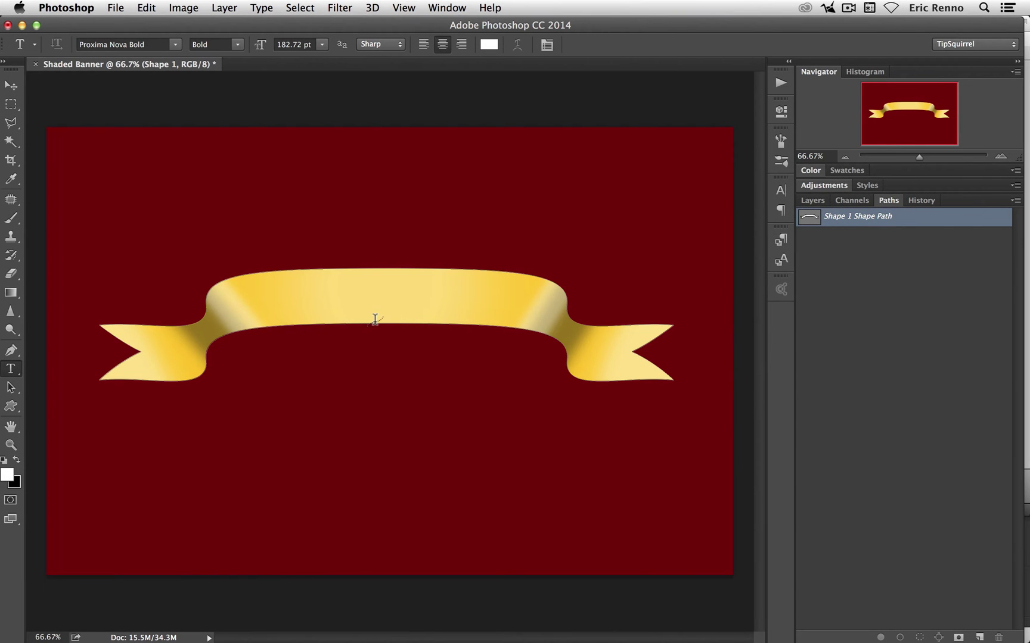
pyautogui.click(377, 318)
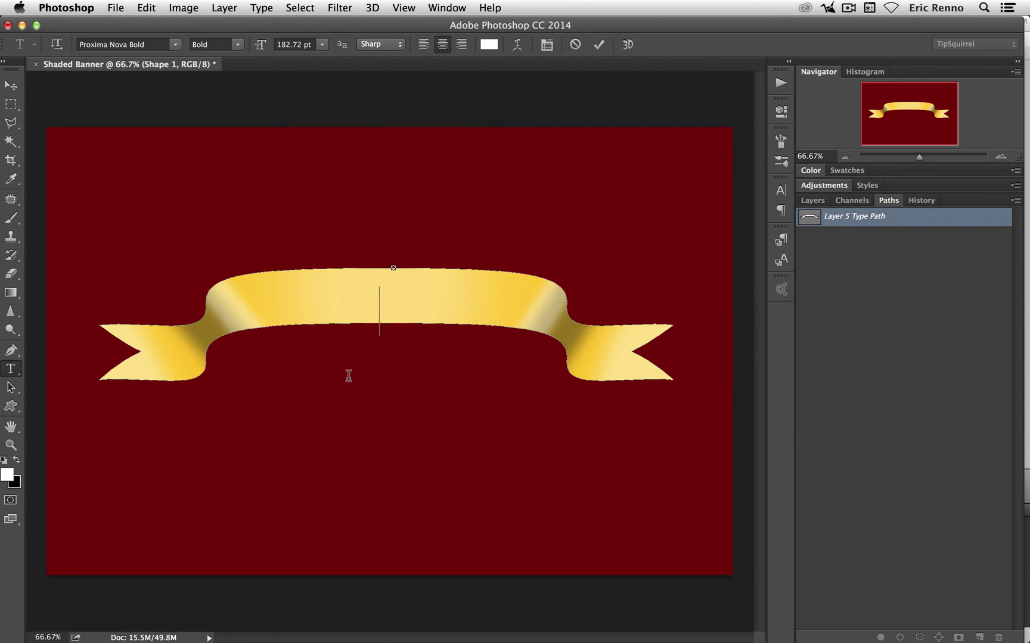
pyautogui.write('TIPSQUIRREL')
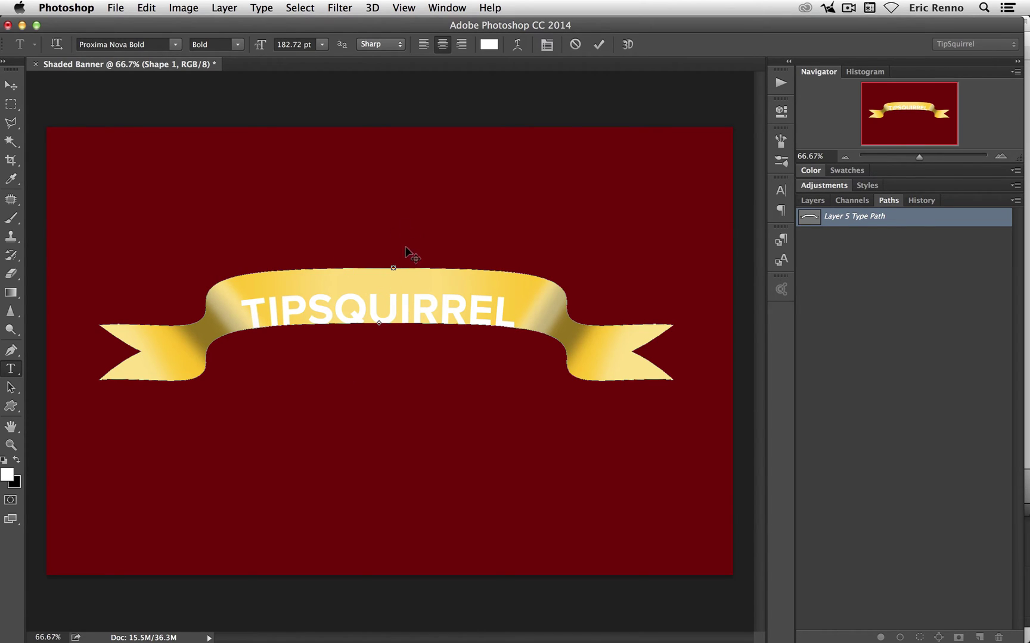
# Step: Slide TIPSQUIRREL along the curved path to centre it on the ribbon
pyautogui.click(12, 390)
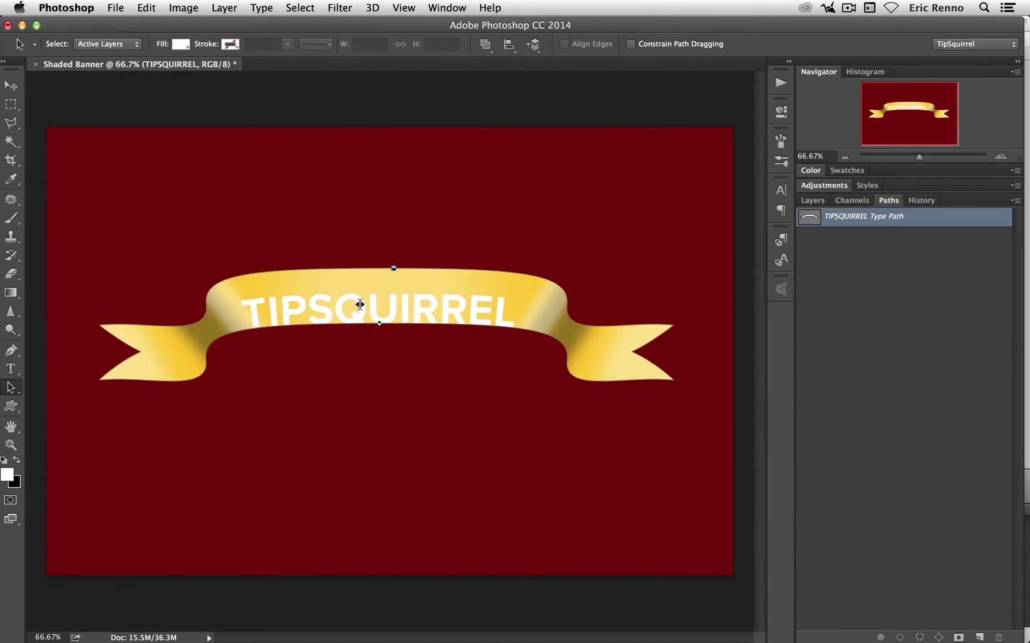
pyautogui.click(372, 305)
pyautogui.moveTo(372, 304); pyautogui.dragTo(377, 304)
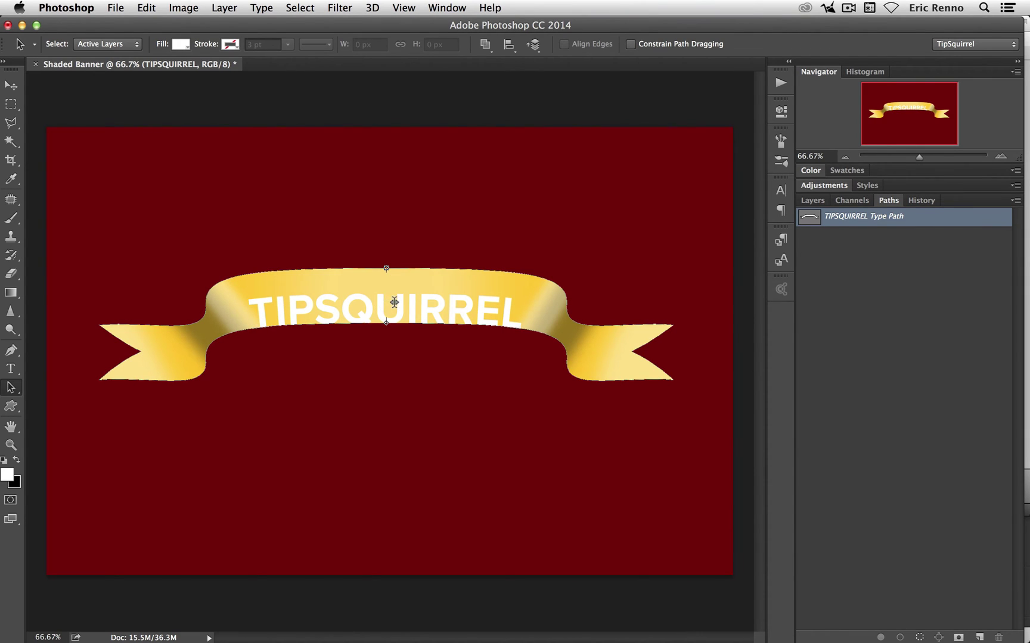
pyautogui.moveTo(394, 302); pyautogui.dragTo(395, 301)
pyautogui.press('super+z')
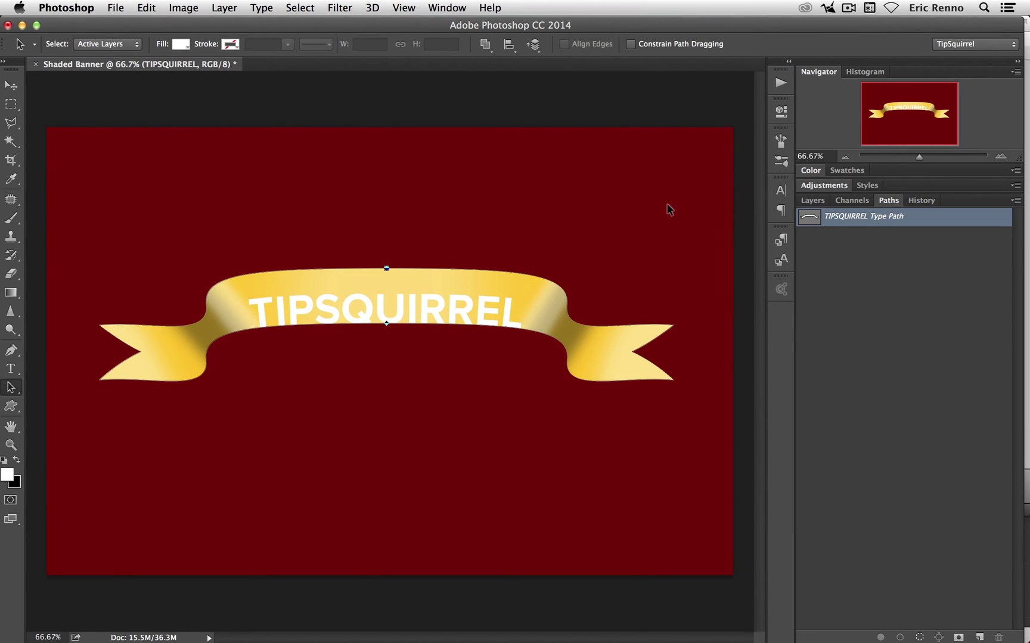
# Step: Set the text's baseline shift to 54 pt to drop it into the ribbon body
pyautogui.click(780, 193)
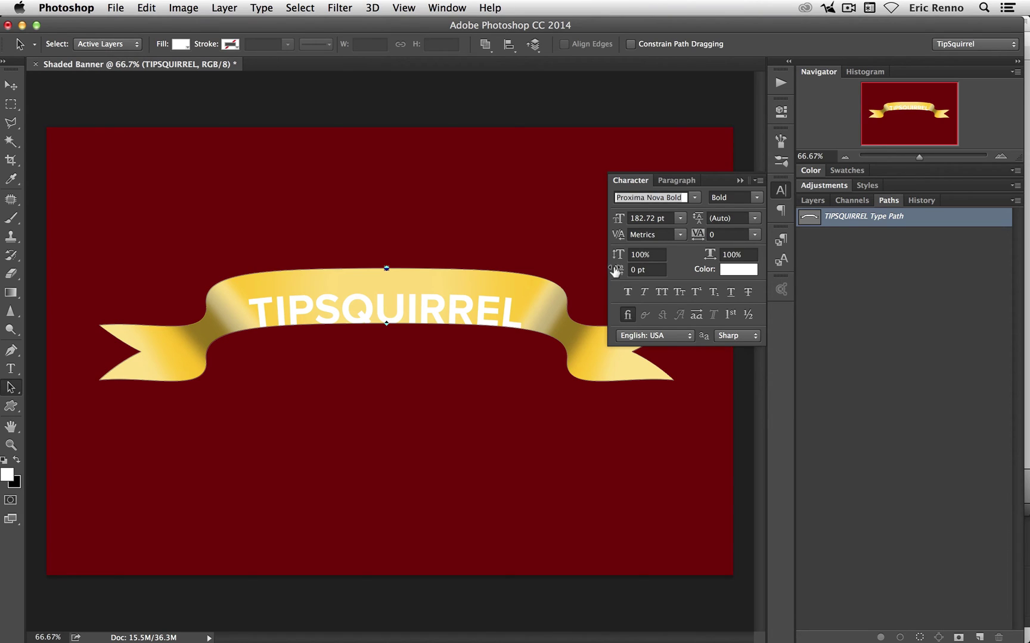
pyautogui.moveTo(614, 271); pyautogui.dragTo(615, 272)
pyautogui.write('19')
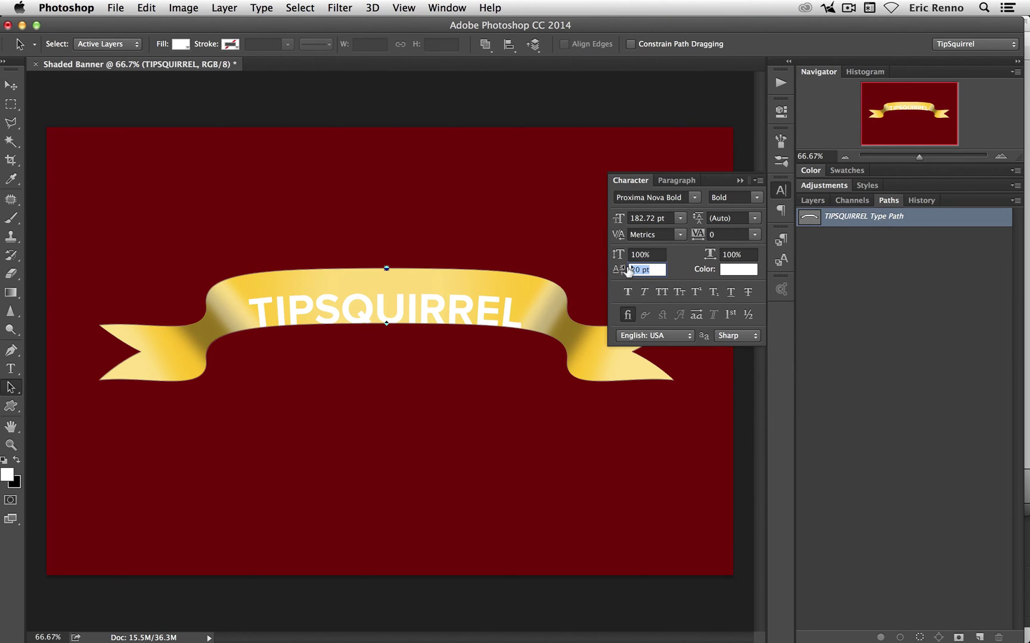
pyautogui.press('Return')
pyautogui.moveTo(617, 270); pyautogui.dragTo(620, 269)
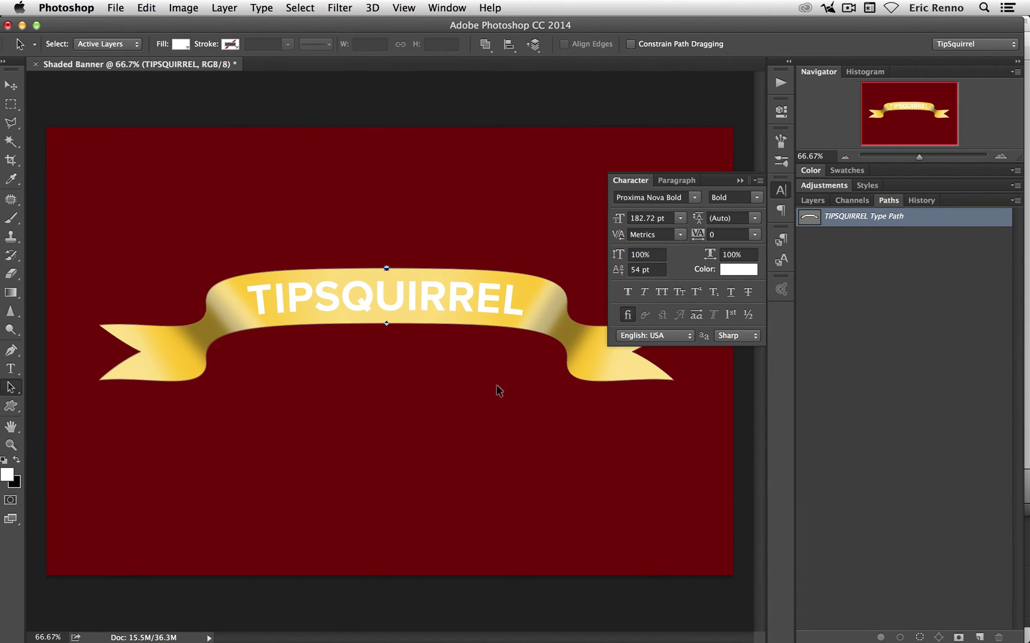
pyautogui.click(740, 180)
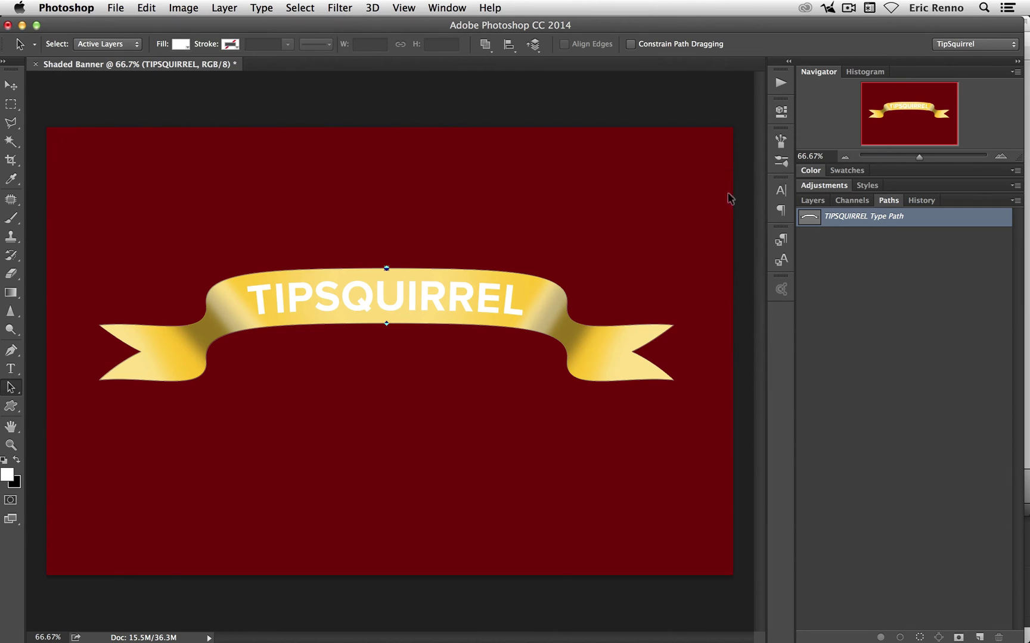
# Step: Move the TIPSQUIRREL layer to the top and colour its text gold #bc9214
pyautogui.click(810, 201)
pyautogui.moveTo(933, 360); pyautogui.dragTo(933, 273)
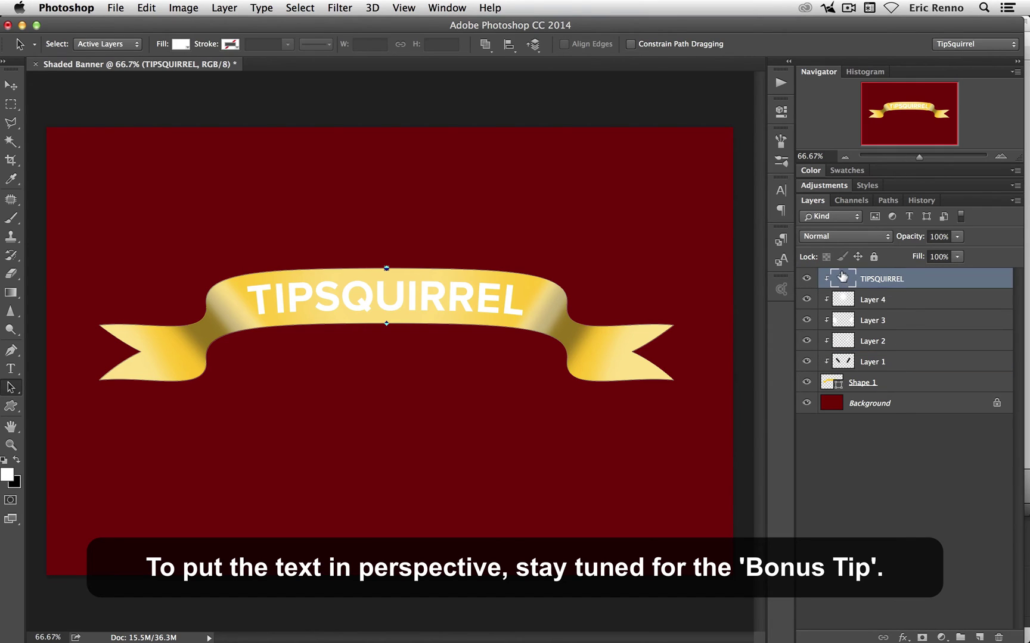
pyautogui.doubleClick(842, 279)
pyautogui.click(488, 45)
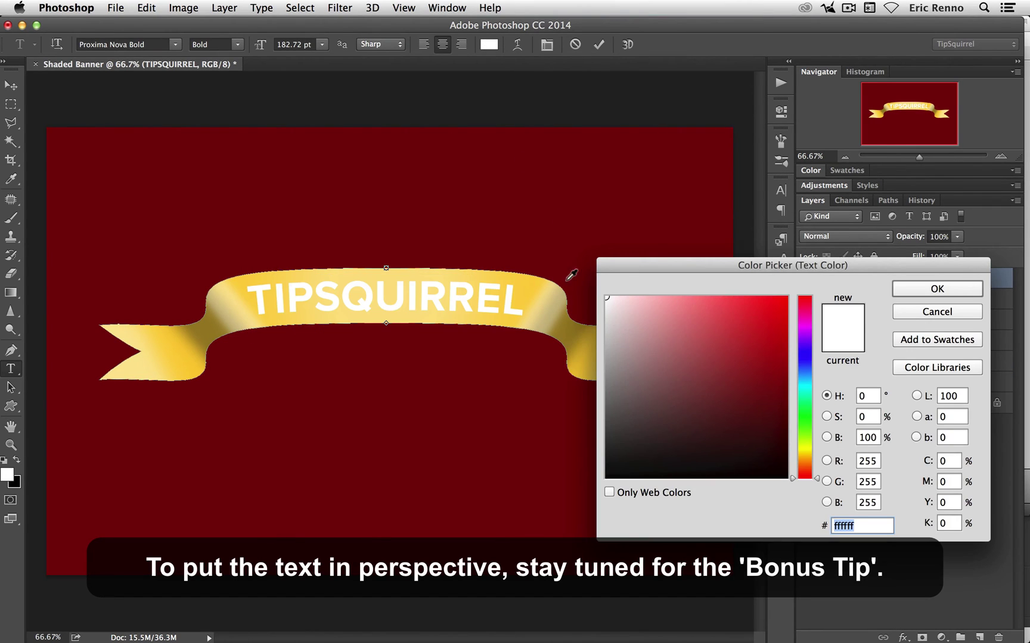
pyautogui.click(530, 285)
pyautogui.click(768, 344)
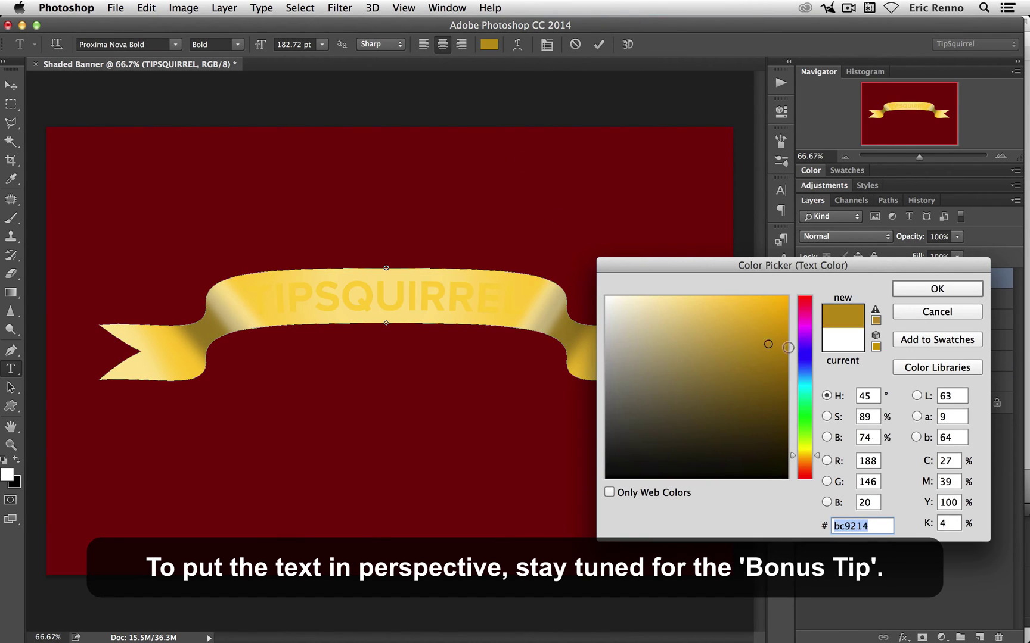
pyautogui.click(908, 294)
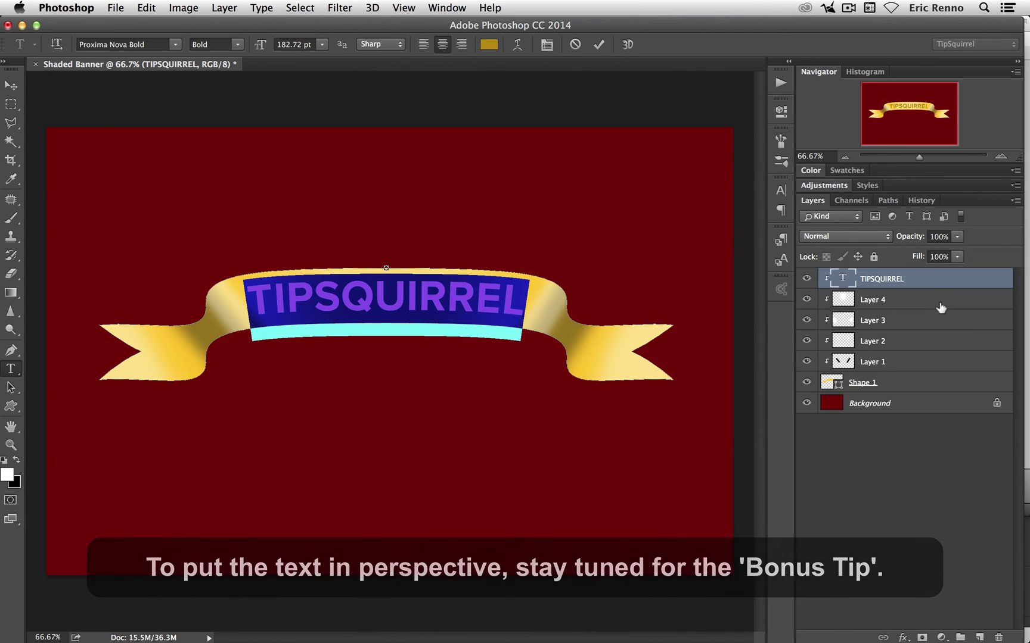
pyautogui.press('super+Return')
# Step: Set the text layer to Color Burn blending and release it from the clipping mask
pyautogui.click(874, 238)
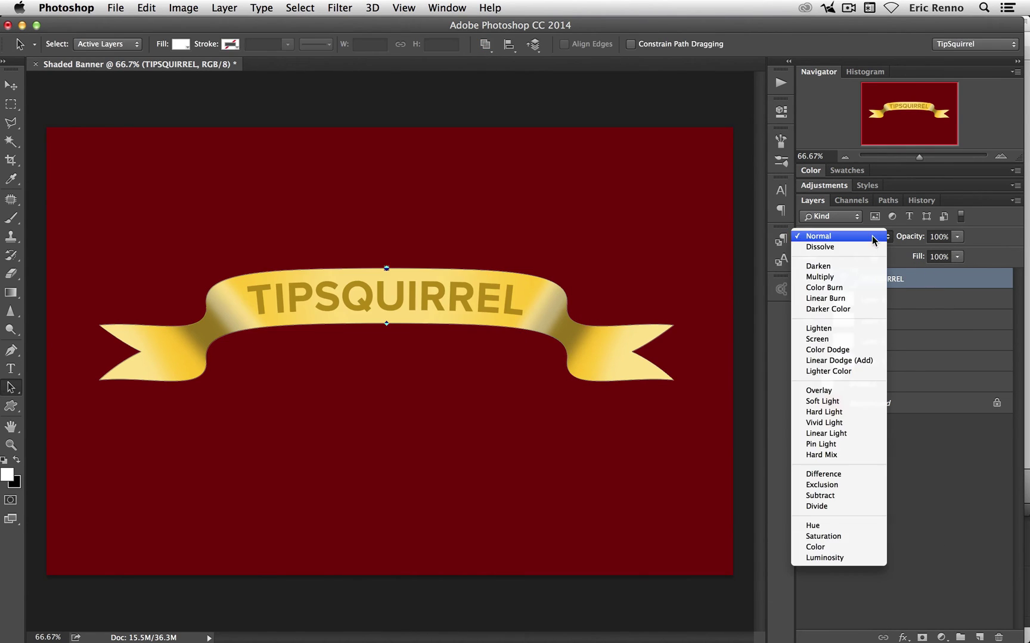
pyautogui.click(873, 290)
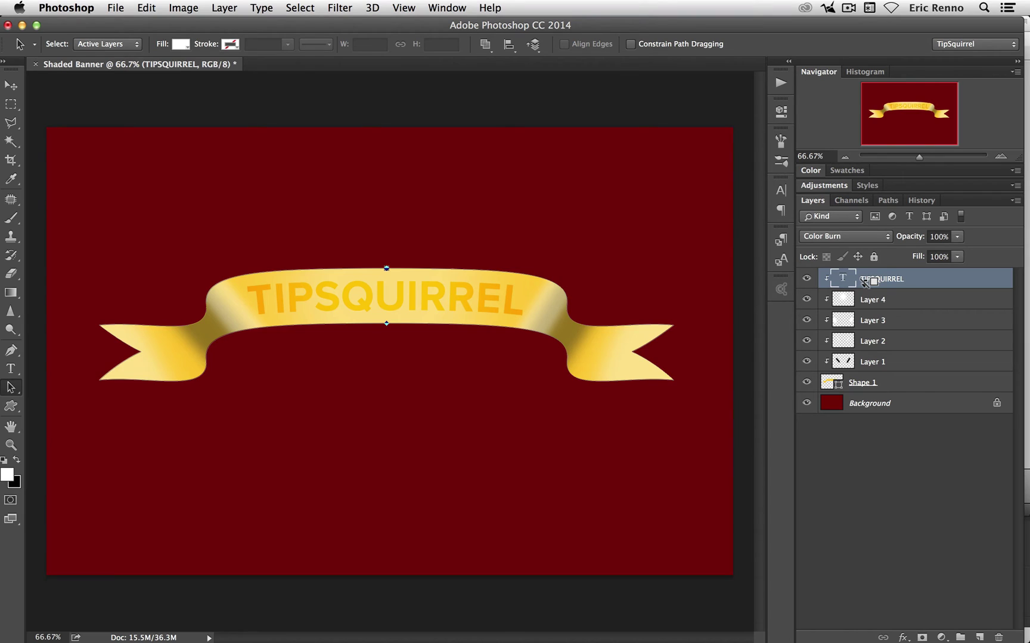
pyautogui.keyDown('alt'); pyautogui.click(865, 282); pyautogui.keyUp('alt')
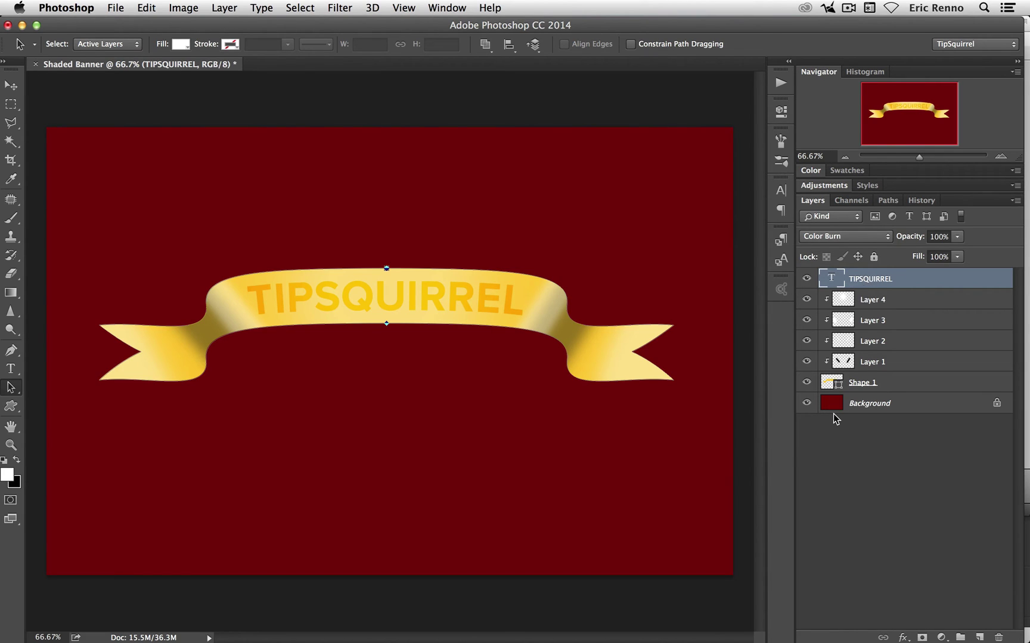
# Step: Merge Layer 4 through Shape 1 with Cmd+E and load the merged banner's outline as a selection
pyautogui.click(913, 309)
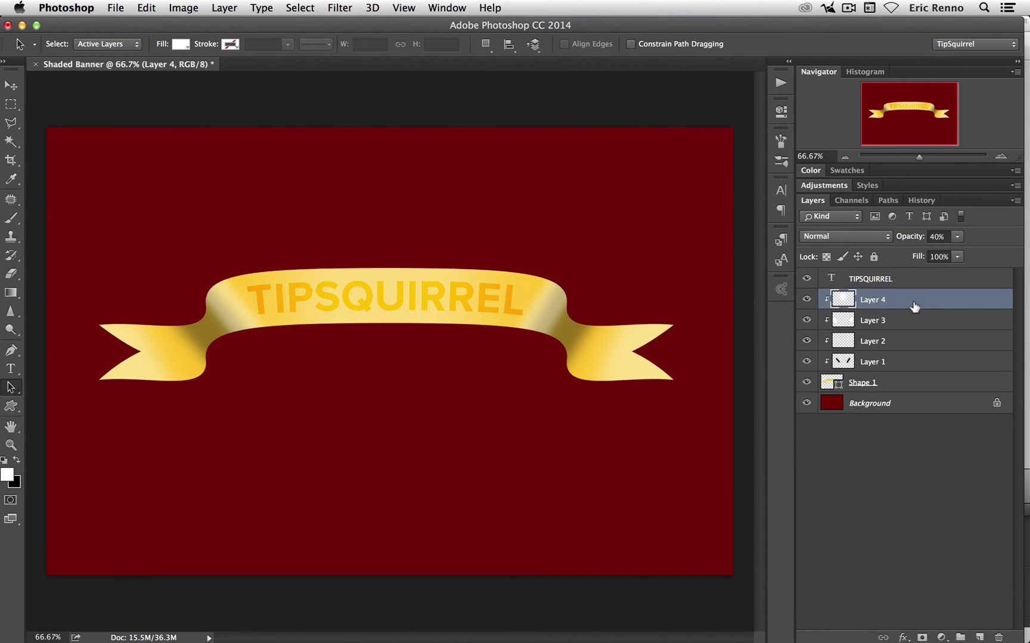
pyautogui.keyDown('shift'); pyautogui.click(908, 386); pyautogui.keyUp('shift')
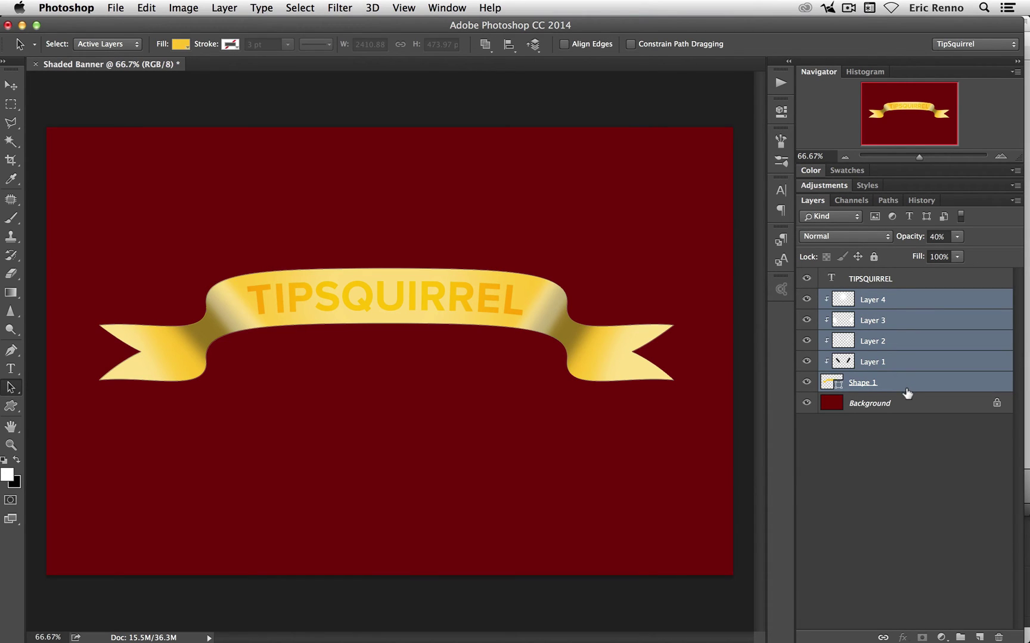
pyautogui.press('super+e')
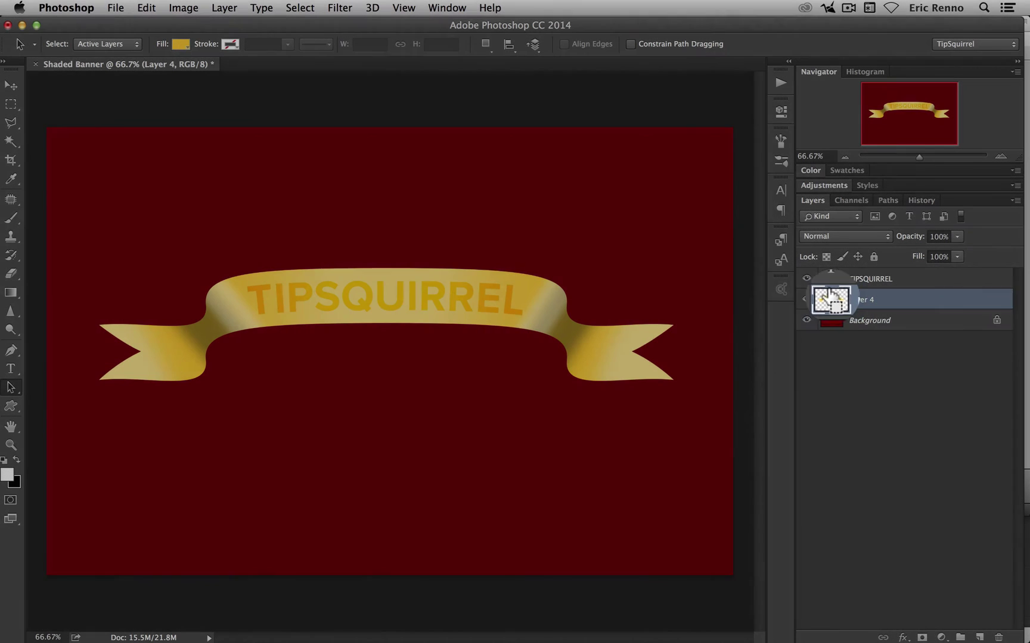
pyautogui.keyDown('super'); pyautogui.click(831, 298); pyautogui.keyUp('super')
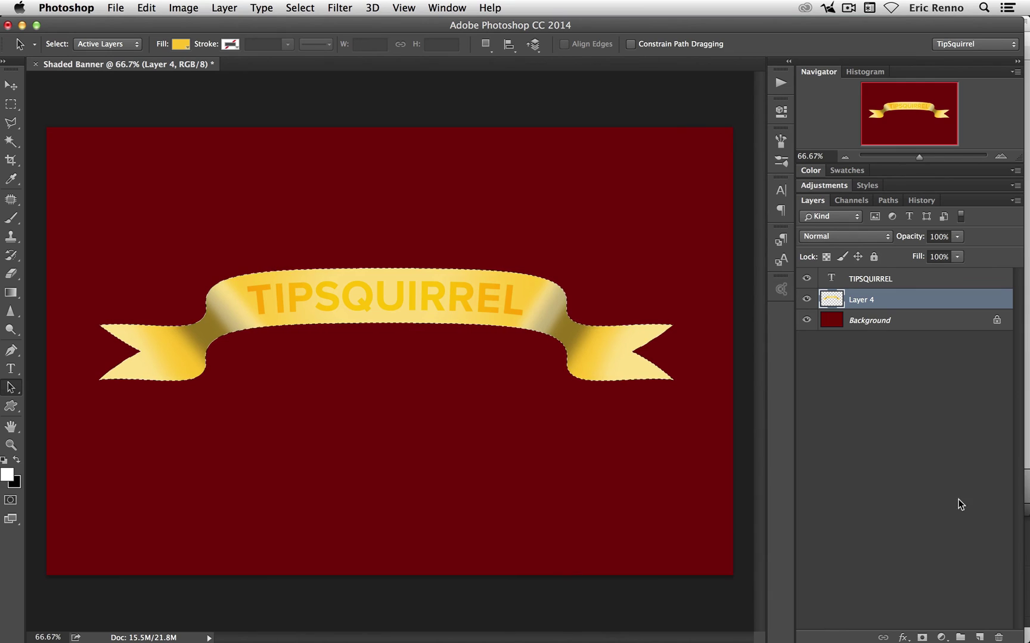
# Step: Fill a new Layer 5 with black in the banner's shape and move it below Layer 4
pyautogui.click(979, 637)
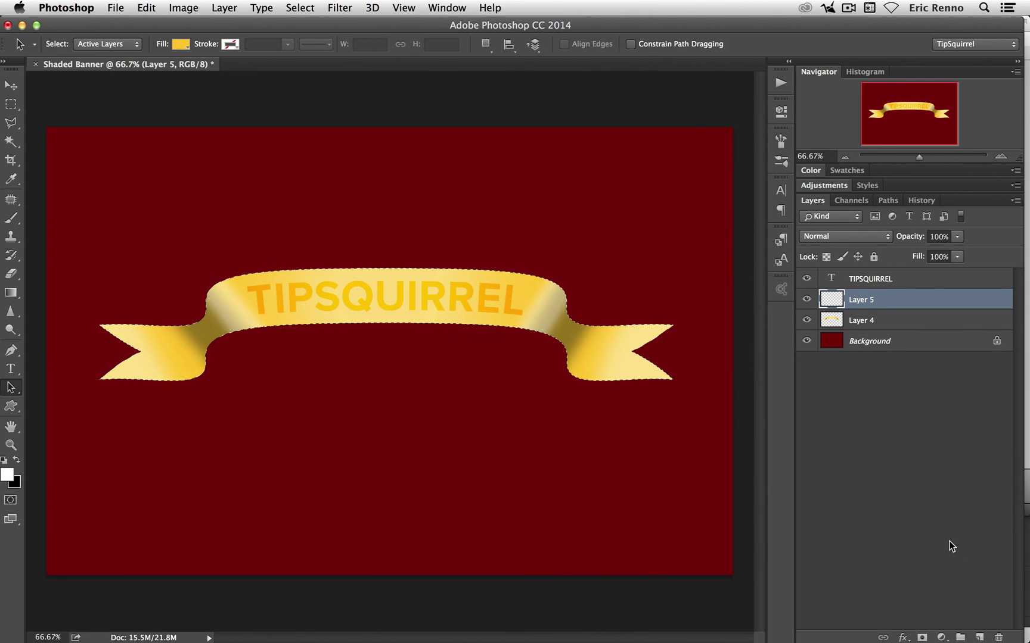
pyautogui.press('super+BackSpace')
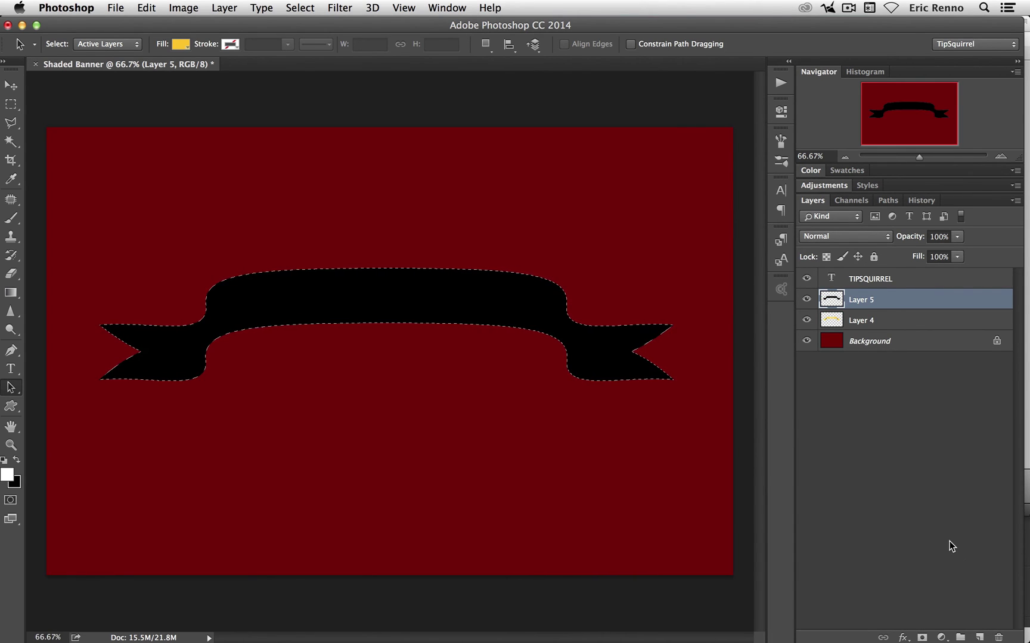
pyautogui.press('super+d')
pyautogui.moveTo(887, 297); pyautogui.dragTo(887, 325)
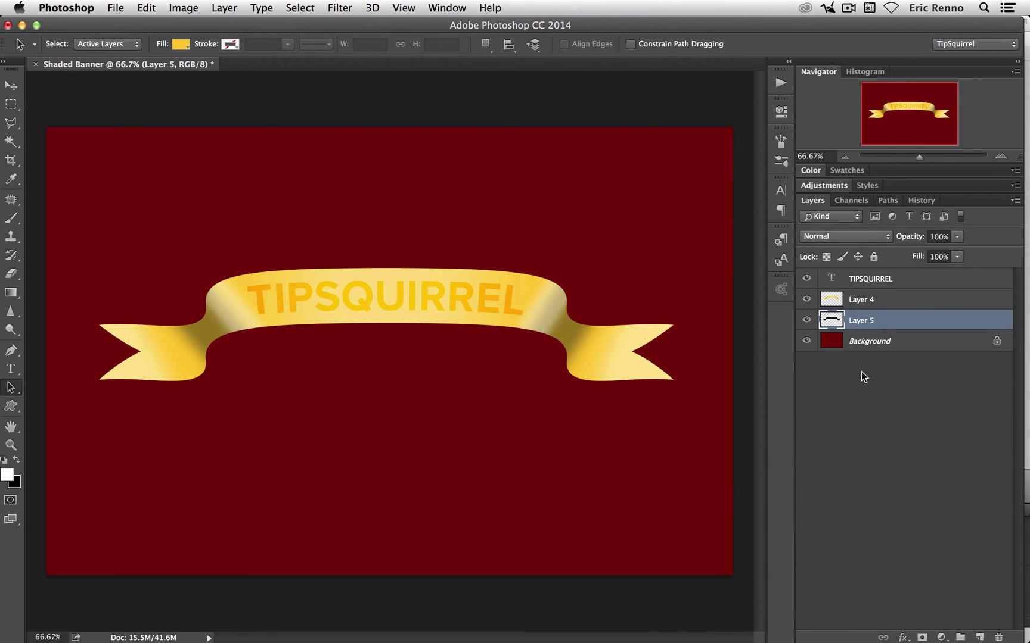
# Step: Warp the black copy so its tails and middle sit beneath the gold ribbon
pyautogui.hotkey('ctrl', 't')
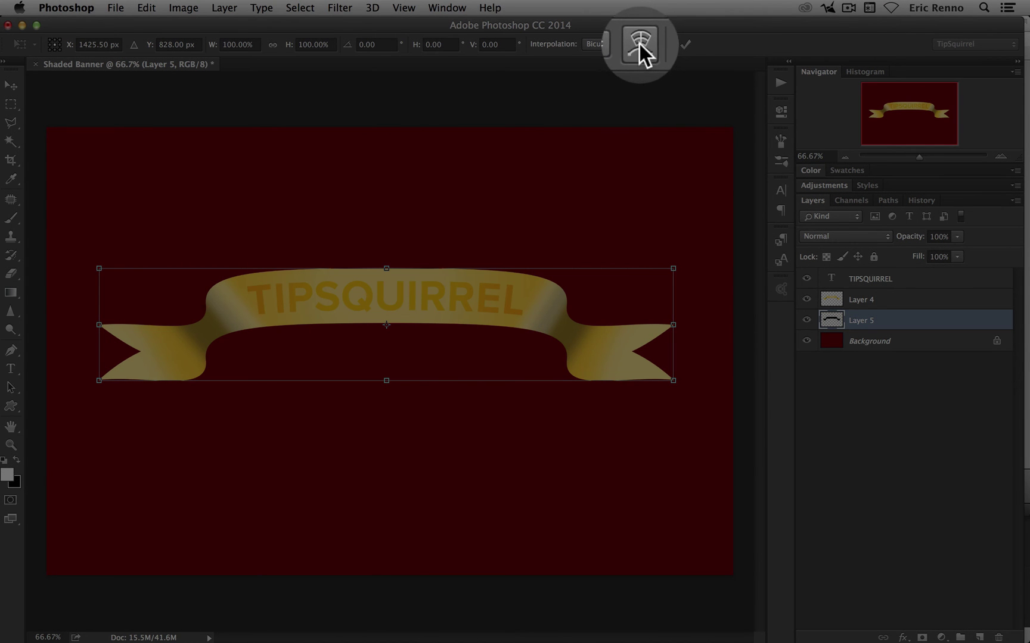
pyautogui.click(640, 45)
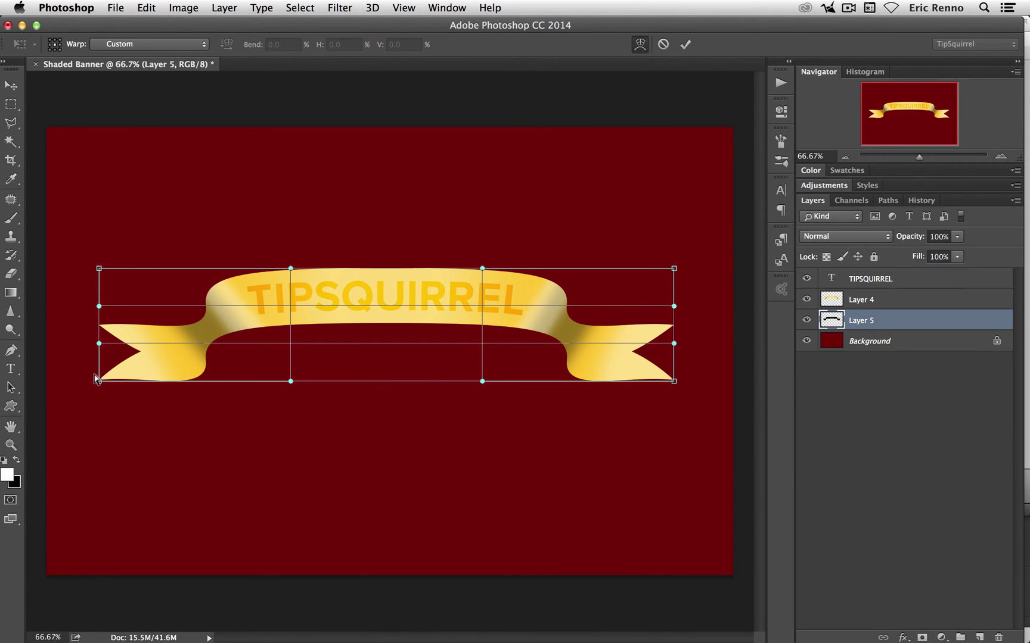
pyautogui.moveTo(90, 381); pyautogui.dragTo(75, 400)
pyautogui.moveTo(302, 317); pyautogui.dragTo(359, 321)
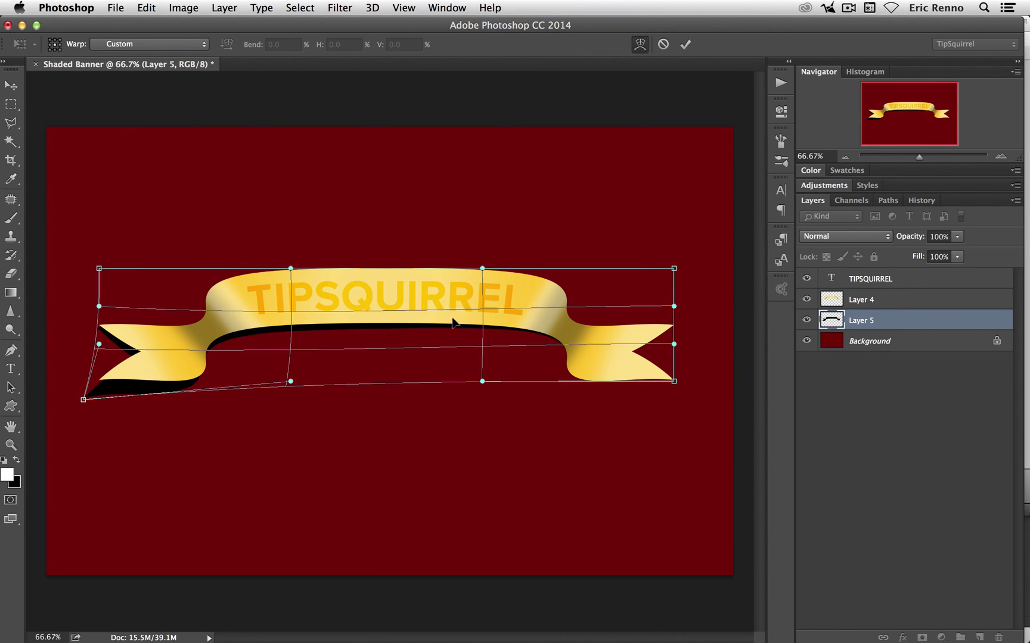
pyautogui.moveTo(452, 321); pyautogui.dragTo(449, 325)
pyautogui.moveTo(517, 321); pyautogui.dragTo(409, 352)
pyautogui.moveTo(674, 382); pyautogui.dragTo(699, 396)
# Step: Refine the shadow's lower curve, ends and top edge, then commit the warp
pyautogui.moveTo(474, 372); pyautogui.dragTo(467, 364)
pyautogui.moveTo(670, 307); pyautogui.dragTo(690, 306)
pyautogui.moveTo(94, 307); pyautogui.dragTo(85, 314)
pyautogui.moveTo(205, 302); pyautogui.dragTo(207, 305)
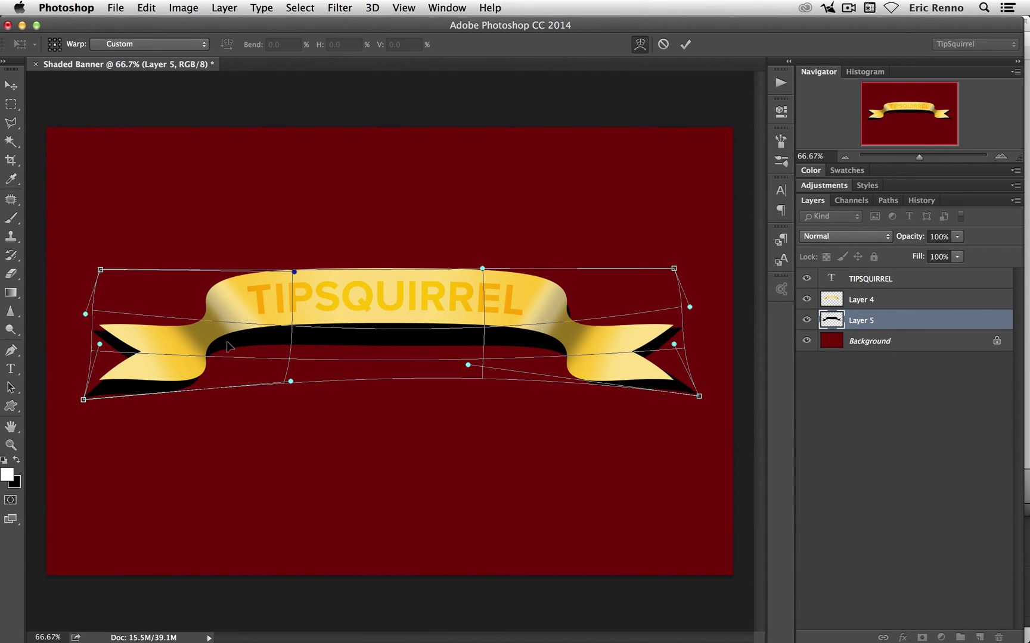
pyautogui.moveTo(230, 347); pyautogui.dragTo(235, 370)
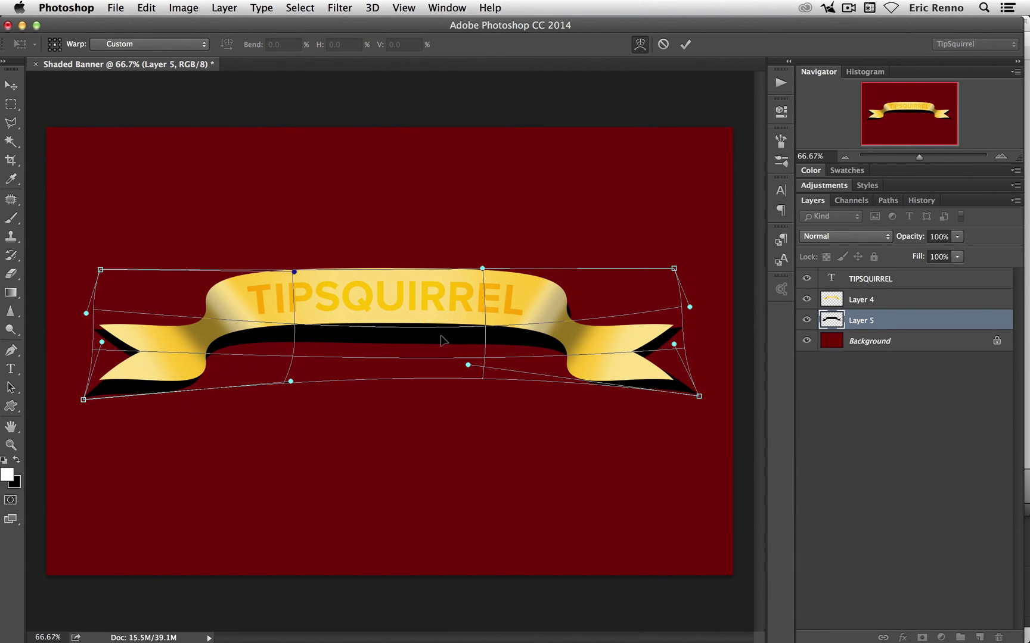
pyautogui.moveTo(463, 360); pyautogui.dragTo(455, 363)
pyautogui.moveTo(286, 380)
pyautogui.mouseDown()
pyautogui.moveTo(281, 371)
pyautogui.moveTo(293, 372)
pyautogui.mouseUp()
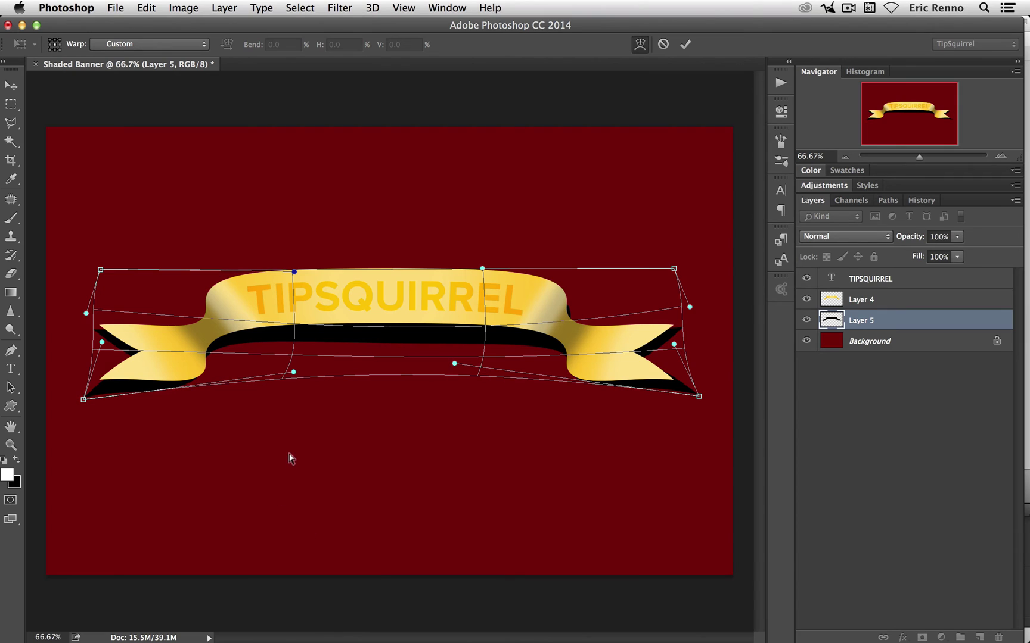
pyautogui.click(685, 44)
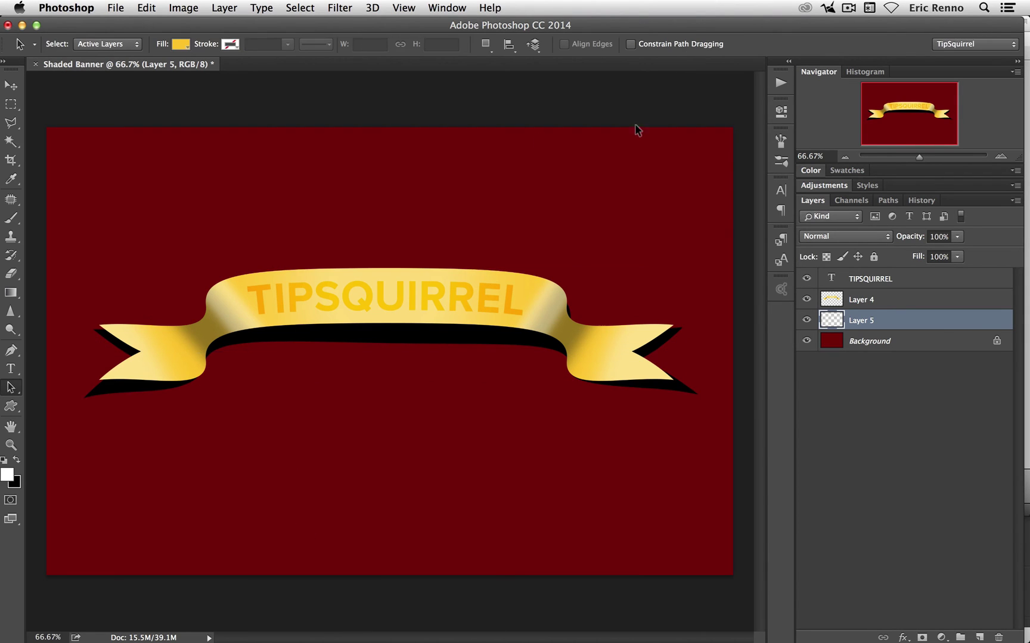
# Step: Give Layer 5's black shadow a 12.0 px Gaussian Blur and set its opacity to 34%
pyautogui.click(341, 8)
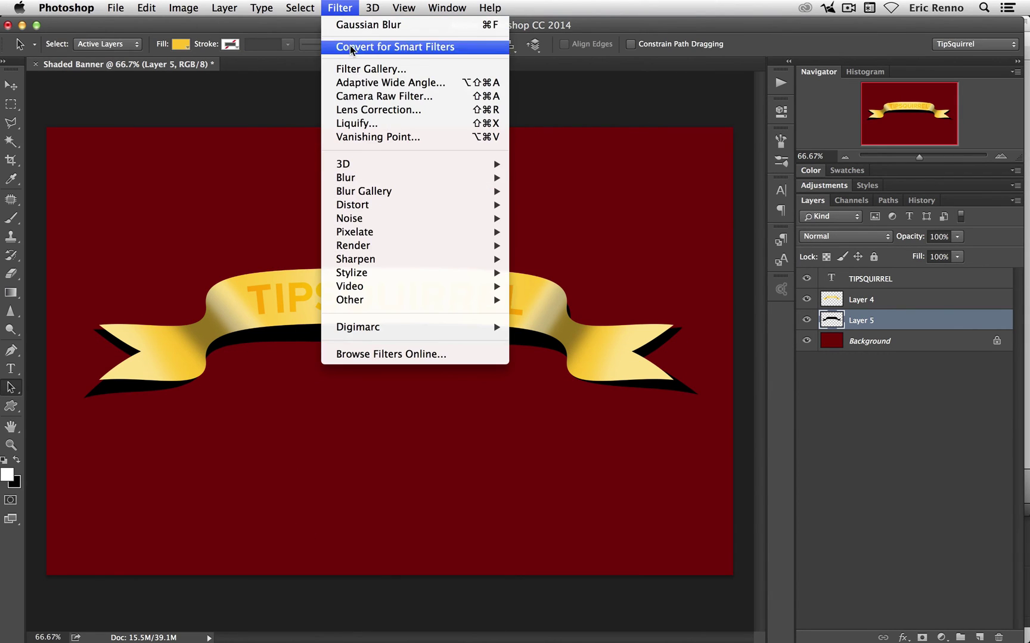
pyautogui.moveTo(395, 180)
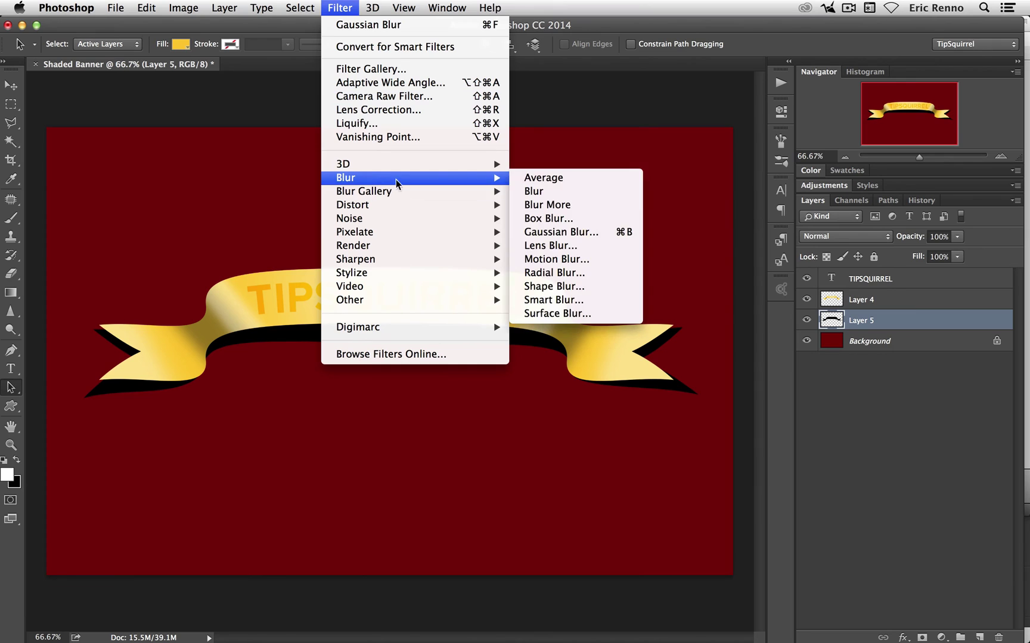
pyautogui.click(586, 231)
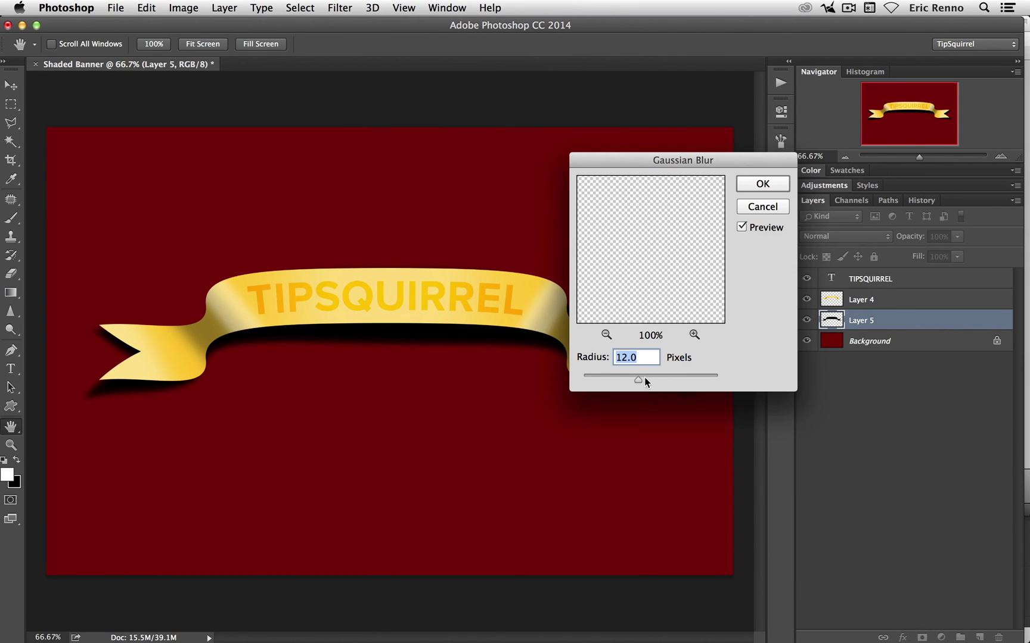
pyautogui.click(755, 184)
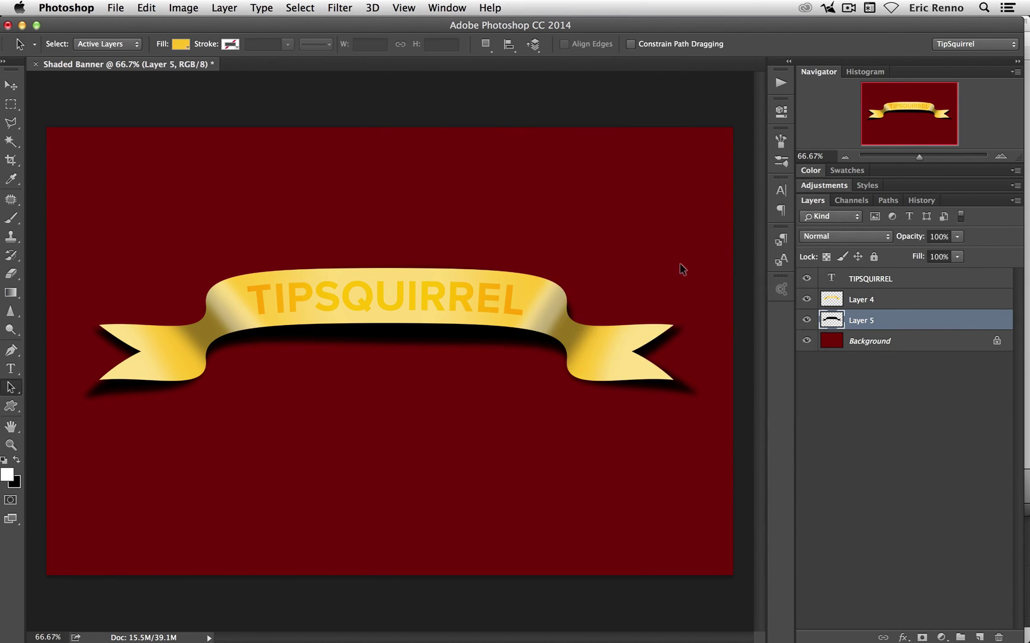
pyautogui.moveTo(910, 235); pyautogui.dragTo(864, 241)
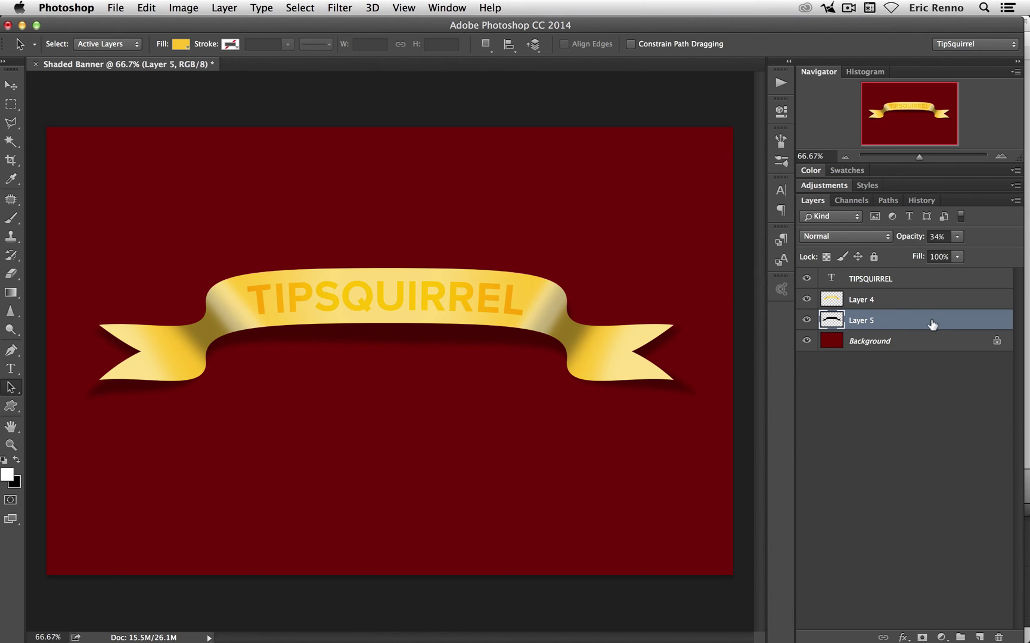
# Step: Convert the text, shading and shadow layers into a single TIPSQUIRREL smart object
pyautogui.keyDown('shift'); pyautogui.click(928, 280); pyautogui.keyUp('shift')
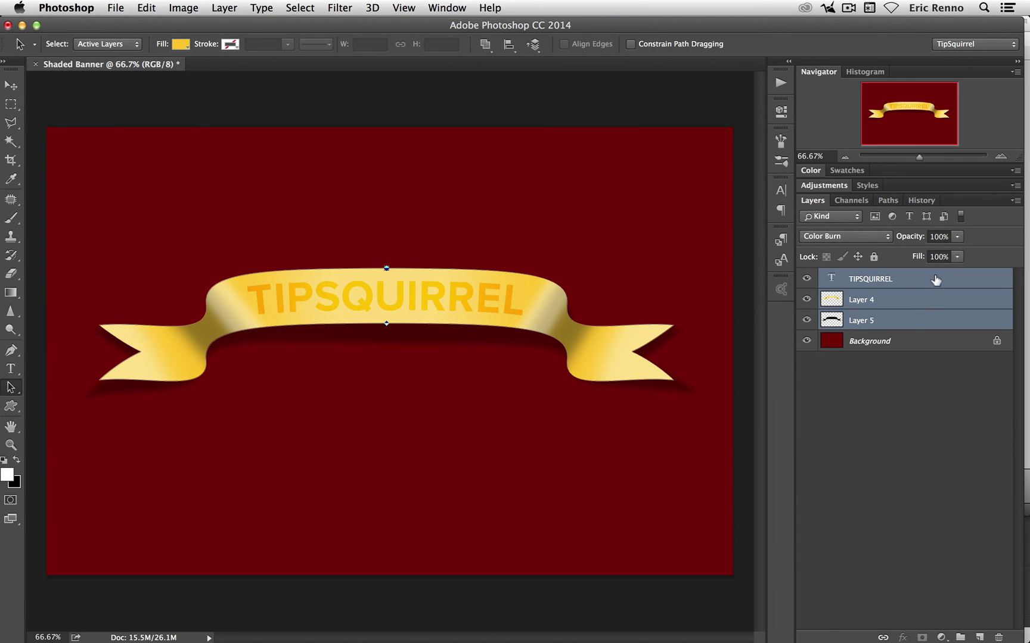
pyautogui.rightClick(933, 279)
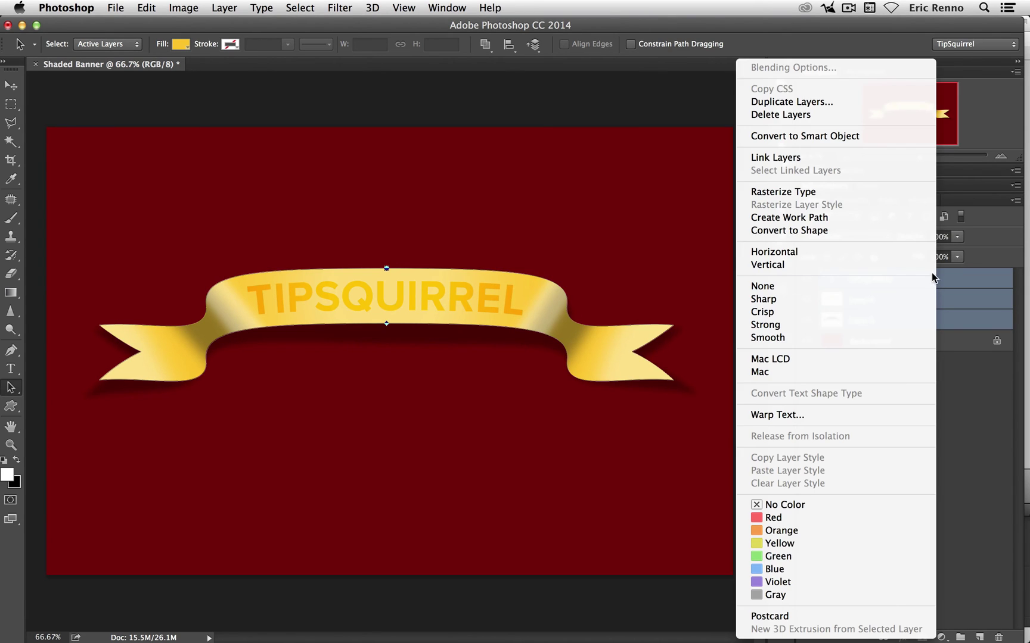
pyautogui.click(858, 139)
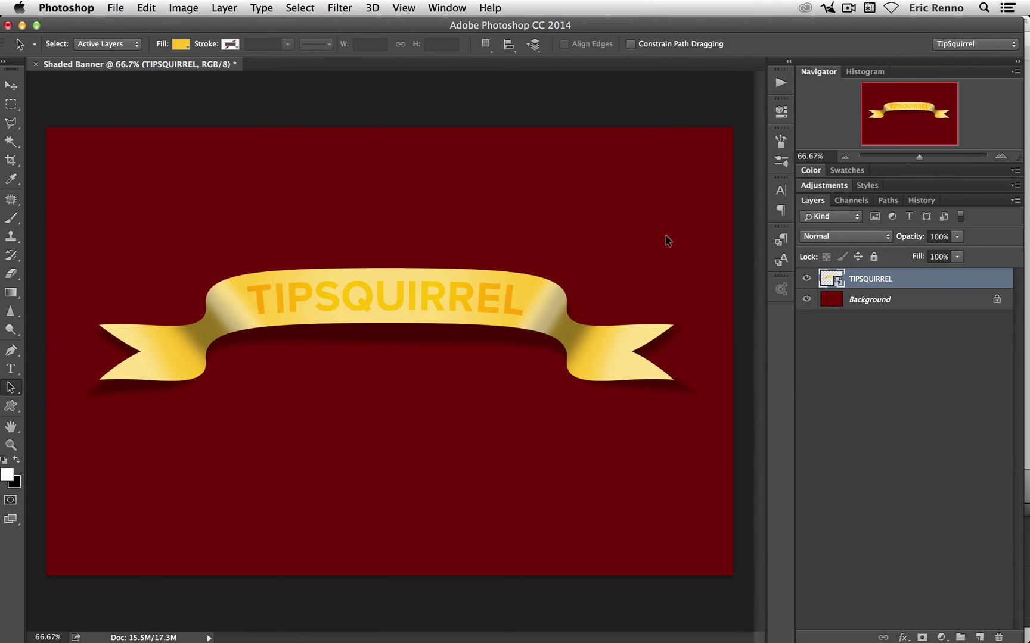
# Step: Warp the smart object with the Arc preset at a bend of about 20
pyautogui.press('super+t')
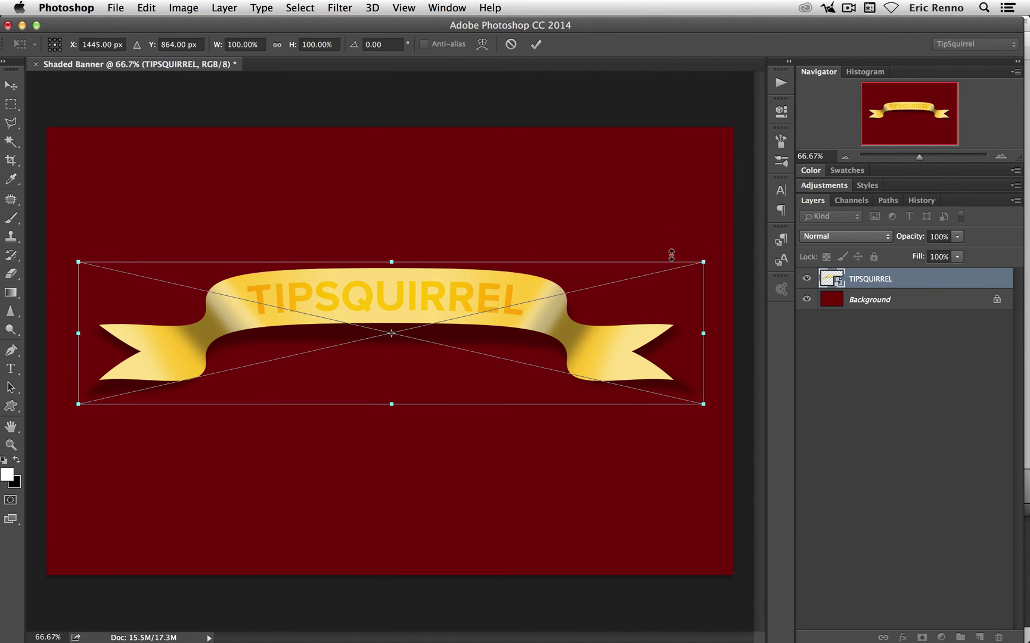
pyautogui.click(482, 44)
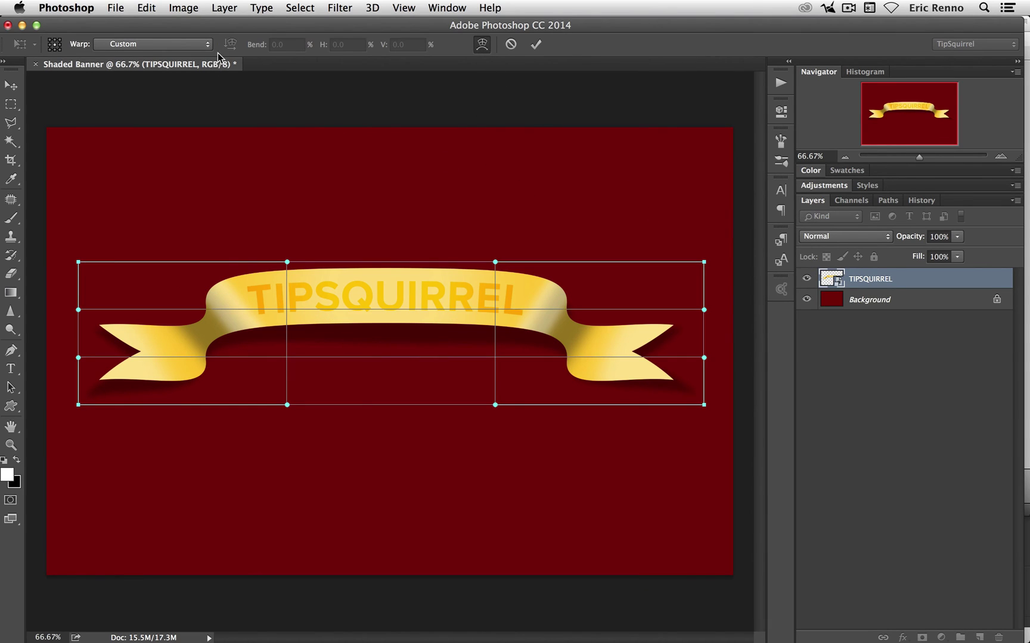
pyautogui.click(208, 45)
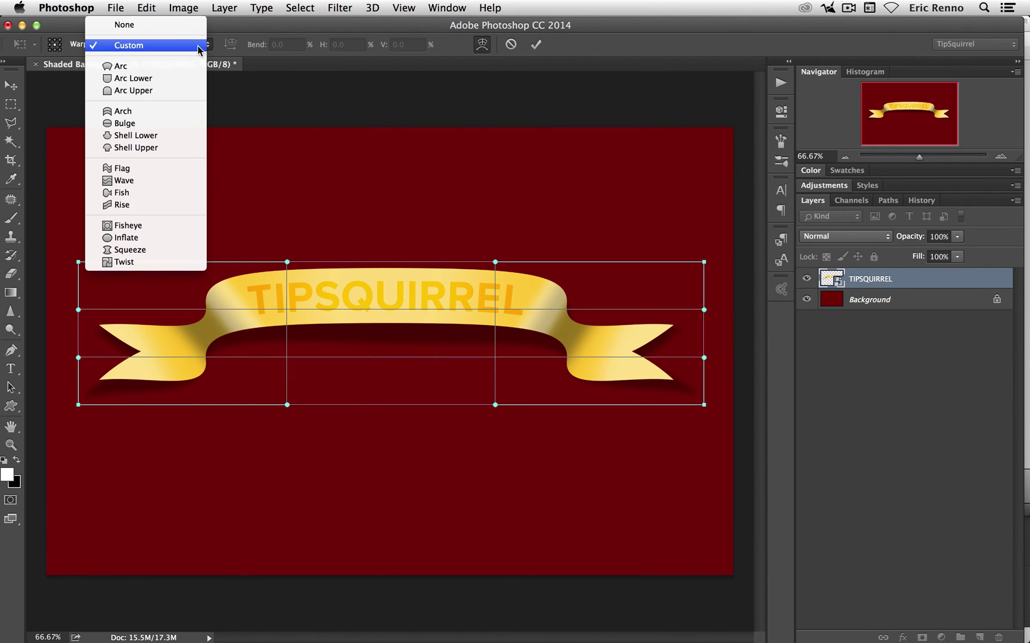
pyautogui.click(189, 70)
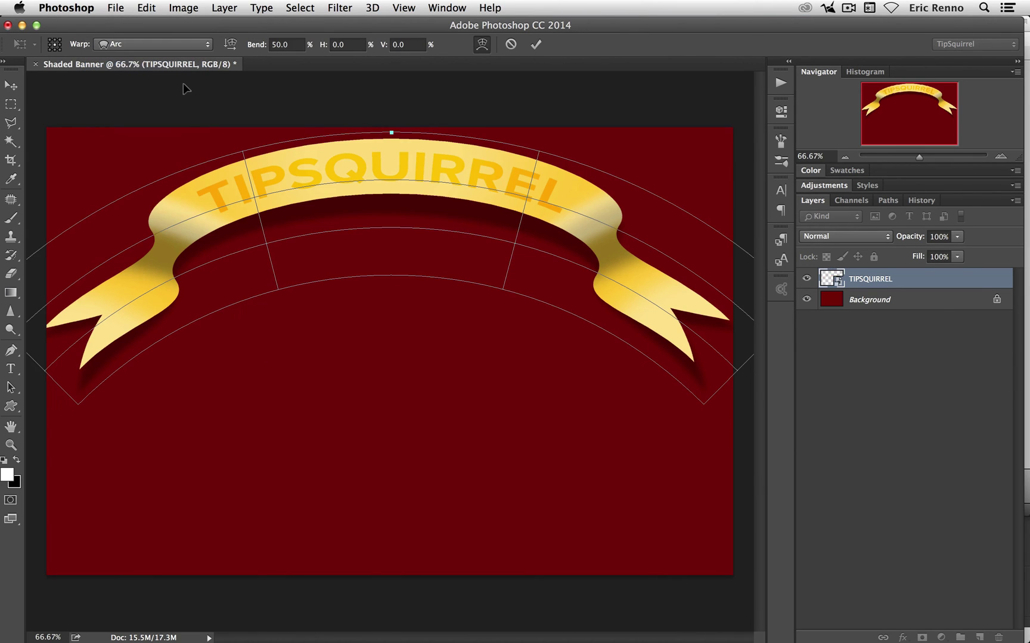
pyautogui.moveTo(255, 44); pyautogui.dragTo(131, 50)
pyautogui.moveTo(257, 46); pyautogui.dragTo(173, 48)
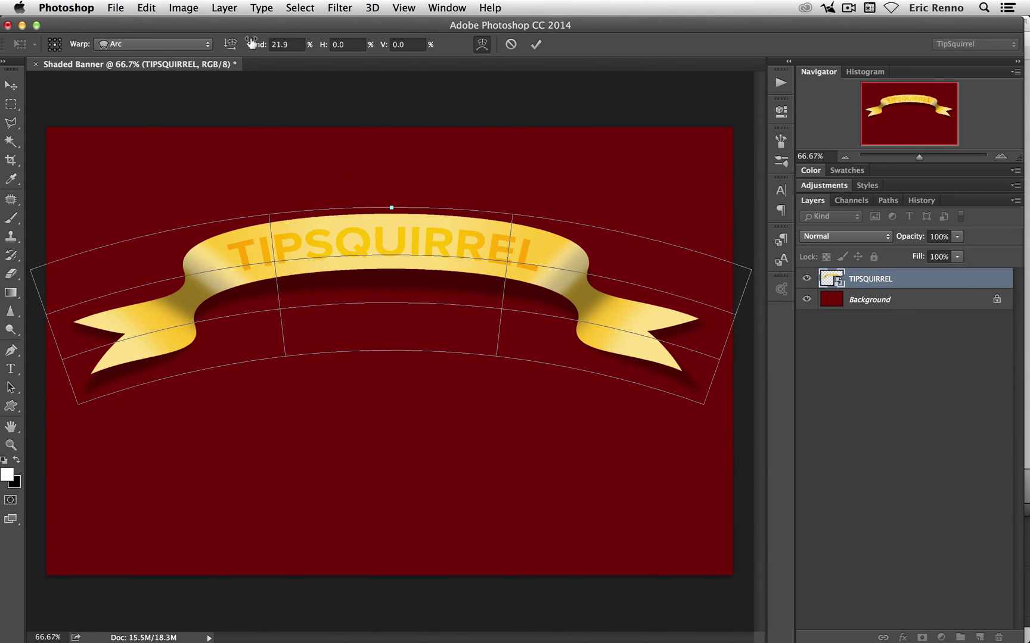
pyautogui.moveTo(253, 44); pyautogui.dragTo(238, 46)
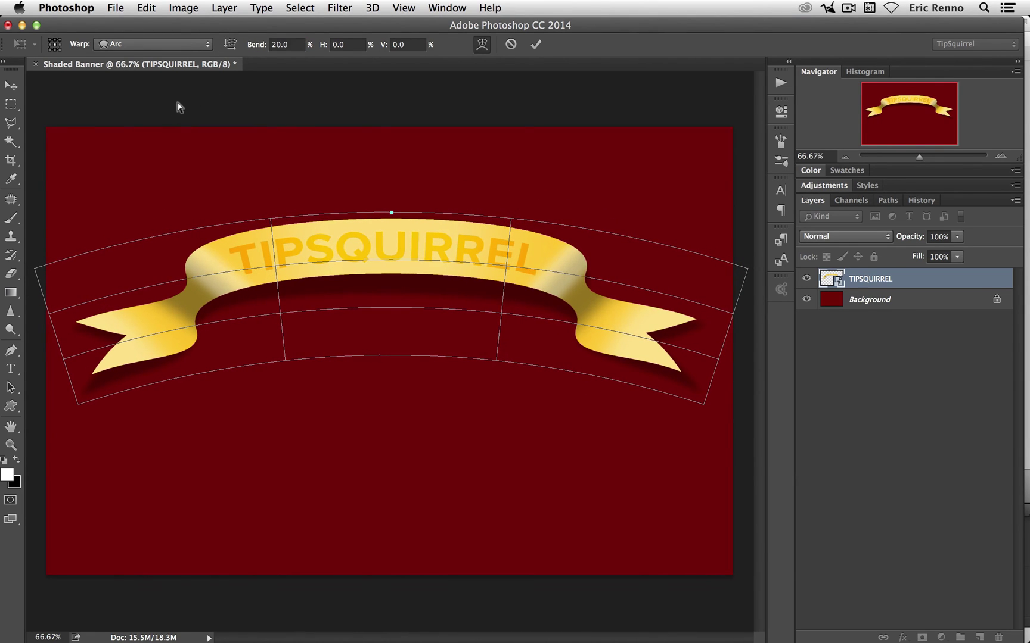
pyautogui.click(540, 48)
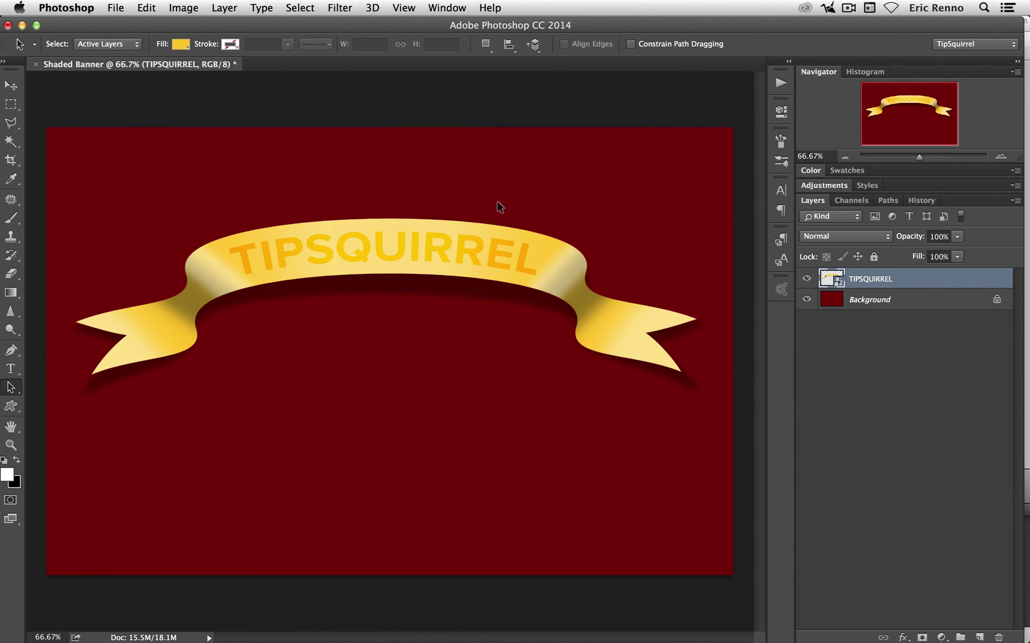
# Step: Scale the TIPSQUIRREL banner to about 63% and drag it down on the dark red canvas
pyautogui.press('super+t')
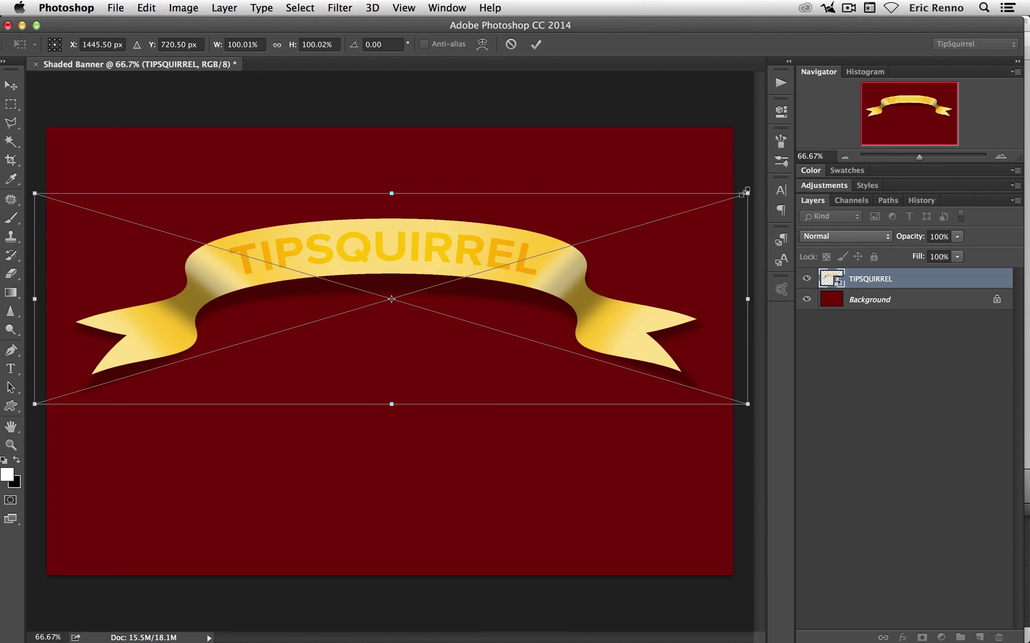
pyautogui.moveTo(743, 193); pyautogui.dragTo(619, 262)
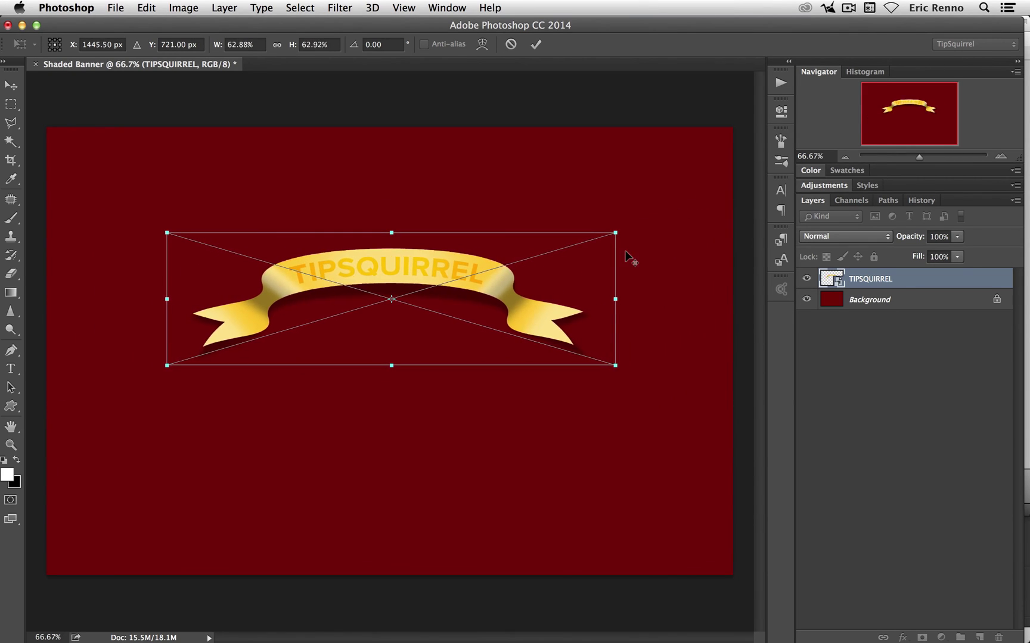
pyautogui.click(536, 46)
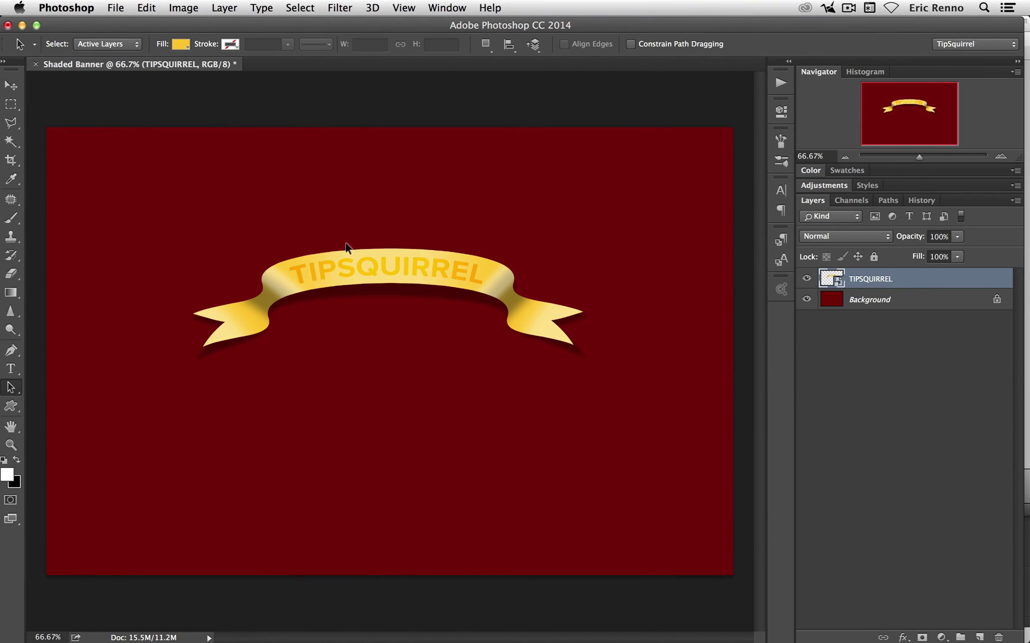
pyautogui.click(14, 86)
pyautogui.moveTo(386, 266); pyautogui.dragTo(397, 378)
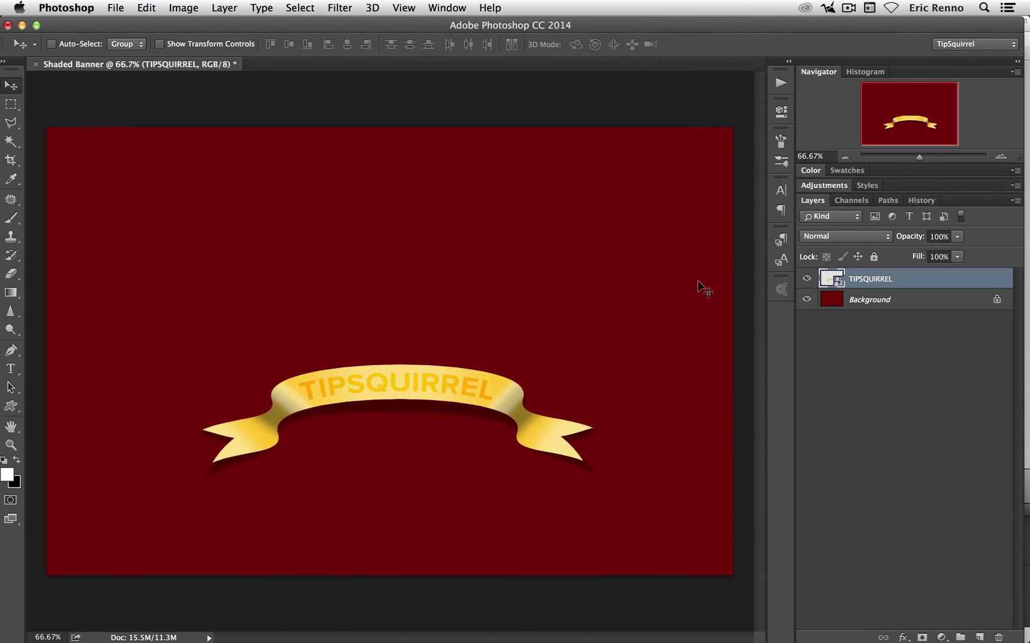
# Step: Replace the ribbon text in TIPSQUIRREL.psb with the presenter's name, then save and close it
pyautogui.doubleClick(825, 277)
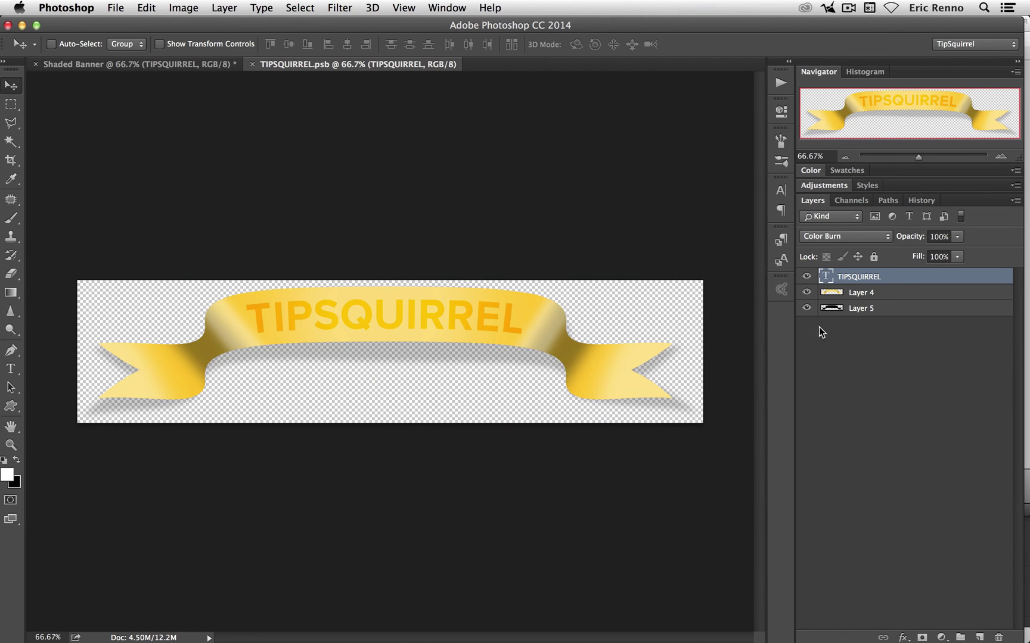
pyautogui.doubleClick(825, 276)
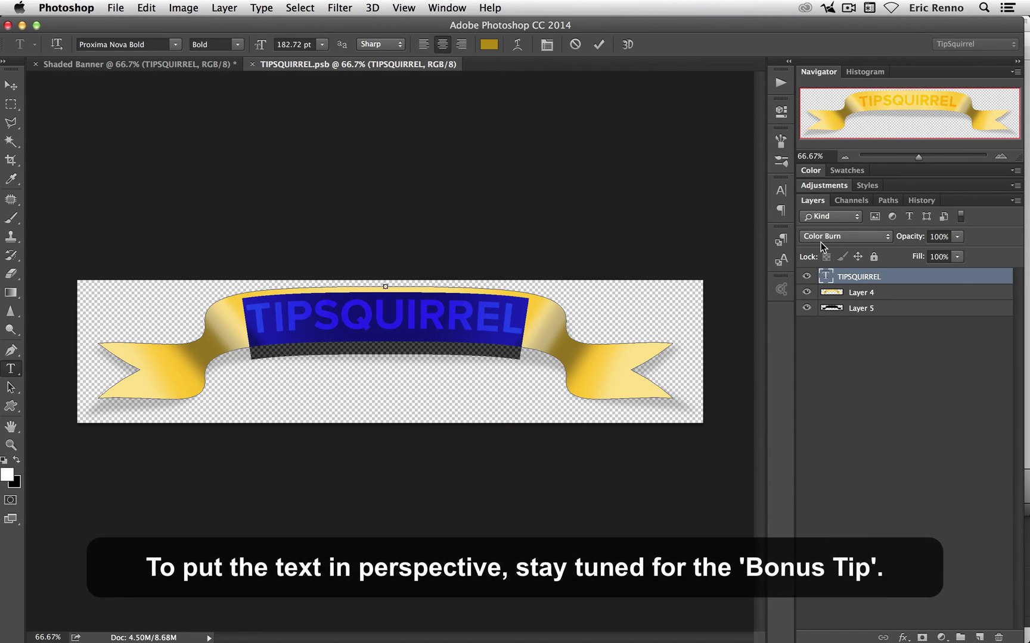
pyautogui.write('ERIC')
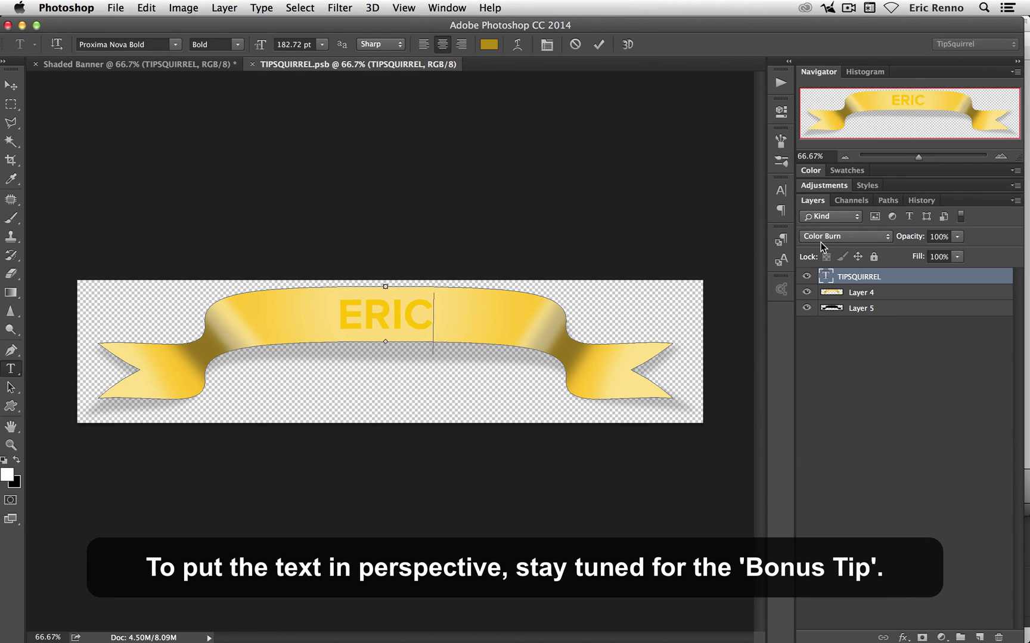
pyautogui.write(' RENN')
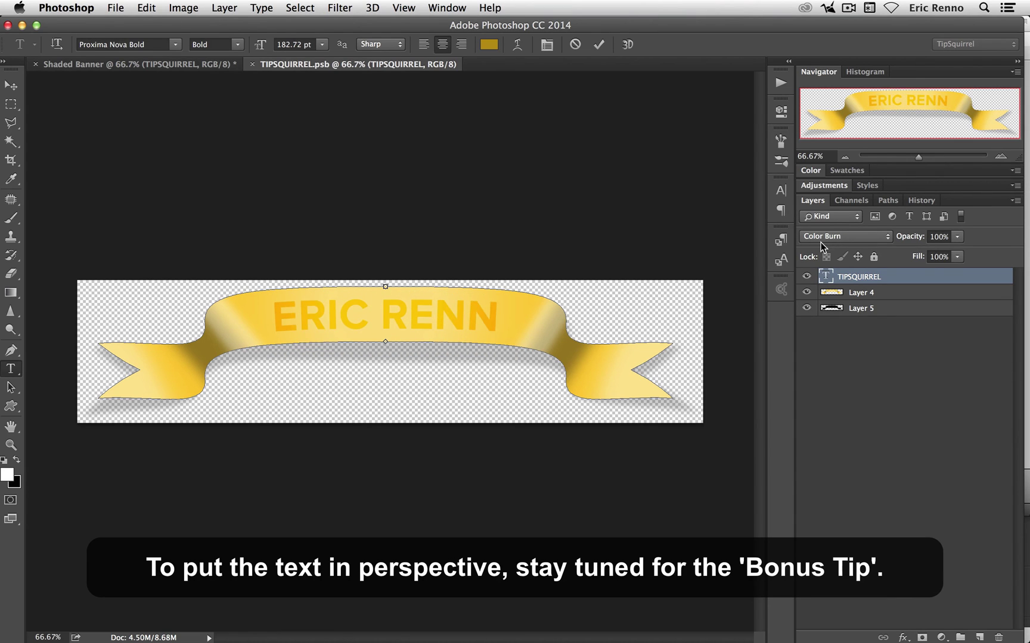
pyautogui.write('O')
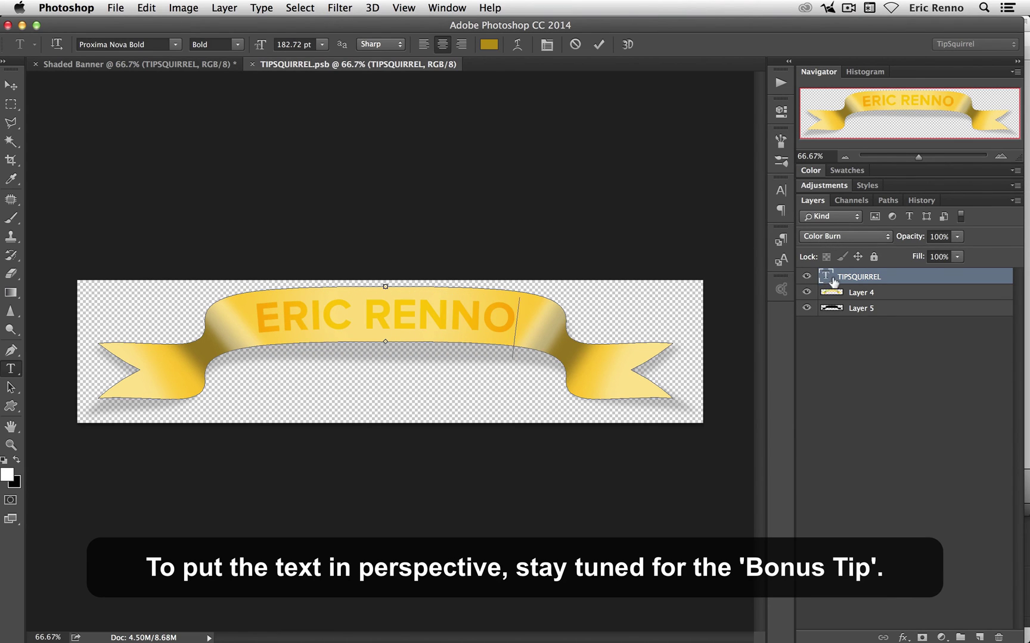
pyautogui.click(600, 43)
pyautogui.press('v')
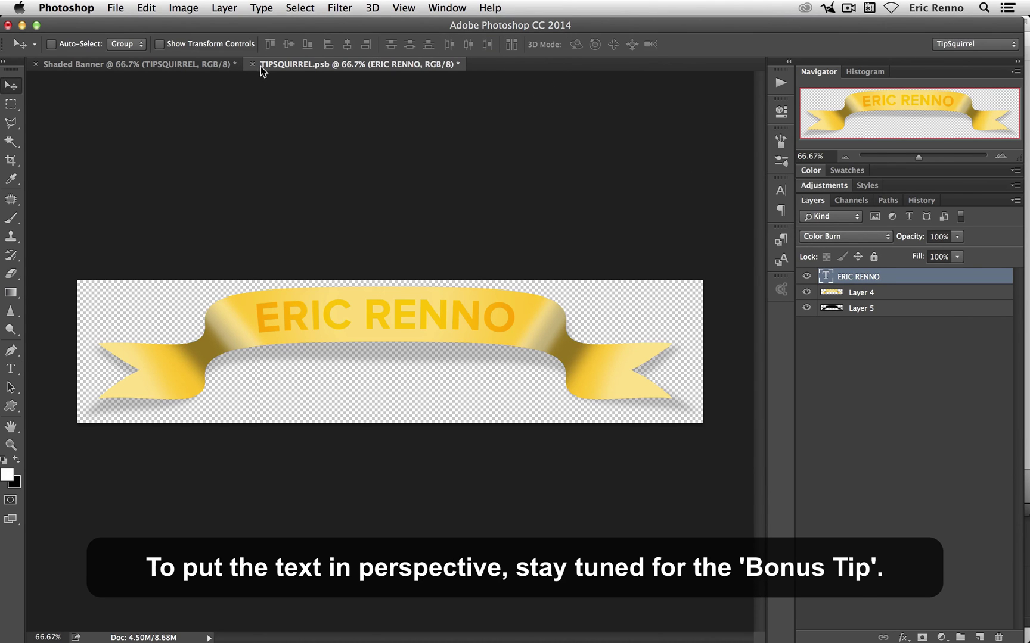
pyautogui.click(253, 64)
pyautogui.click(632, 236)
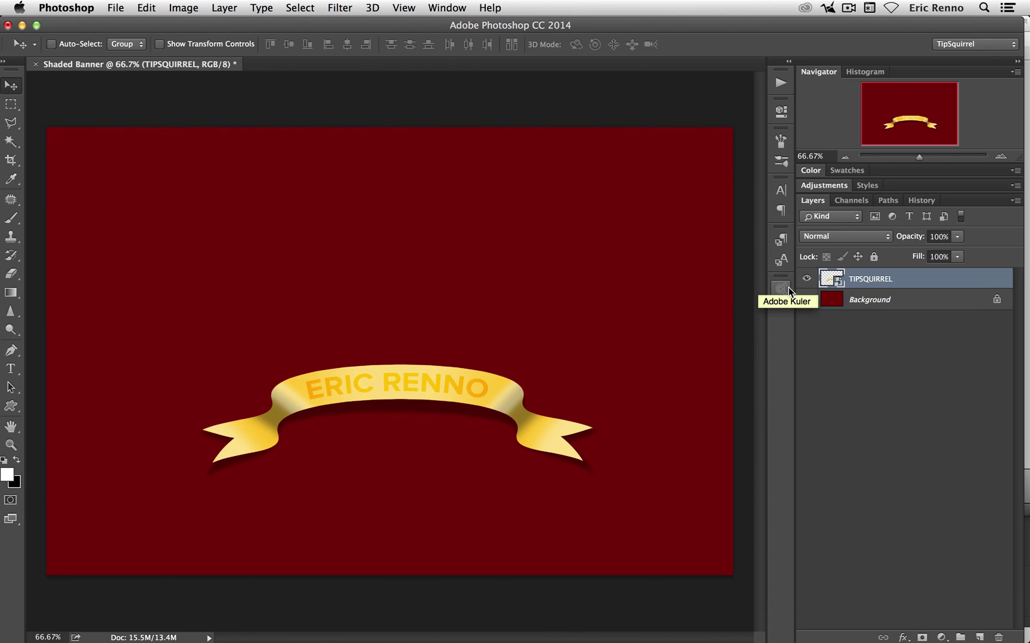
# Step: Reopen TIPSQUIRREL.psb, retype the ribbon text as SUBSCRIBE, and close its tab
pyautogui.doubleClick(832, 278)
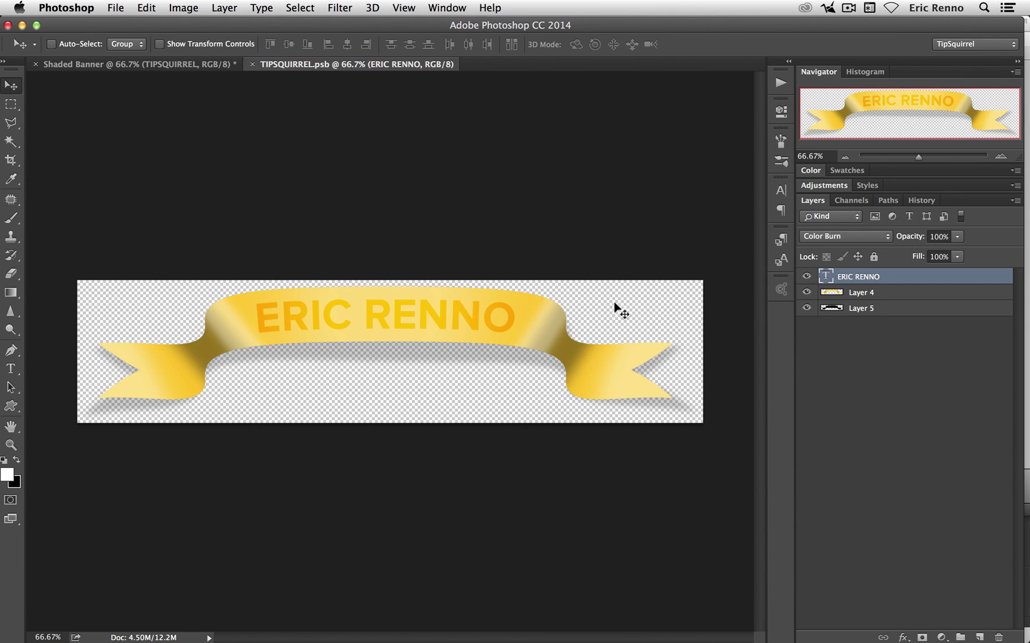
pyautogui.doubleClick(825, 275)
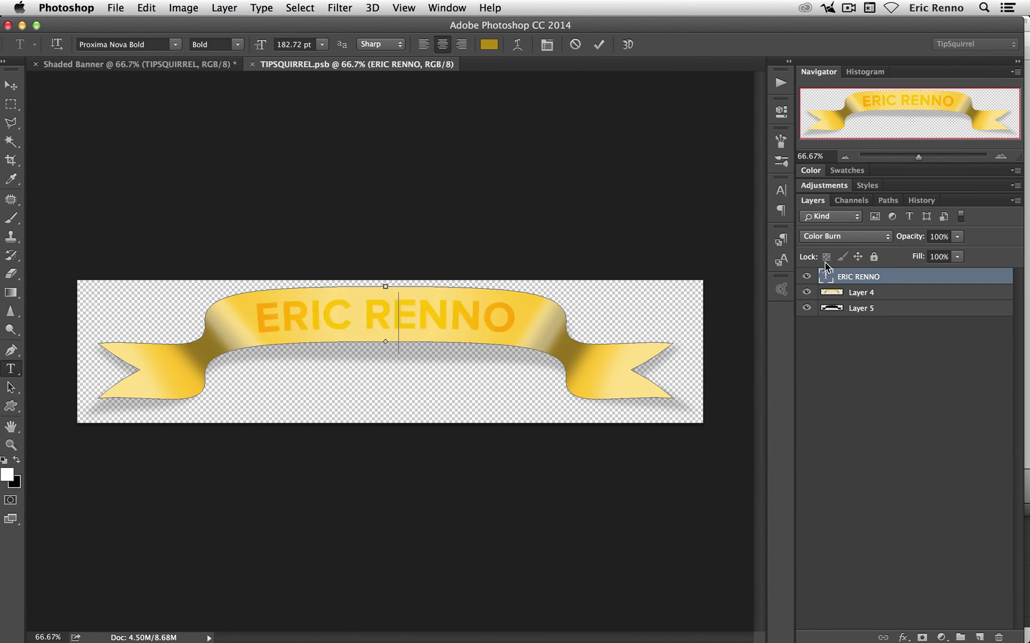
pyautogui.write('SUB')
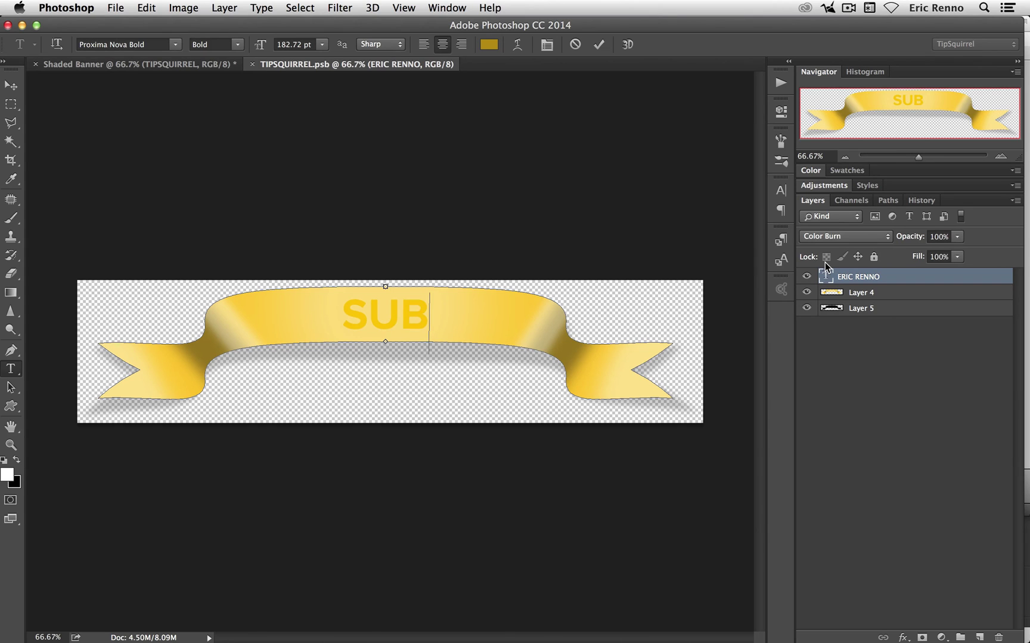
pyautogui.write('SCRIBE')
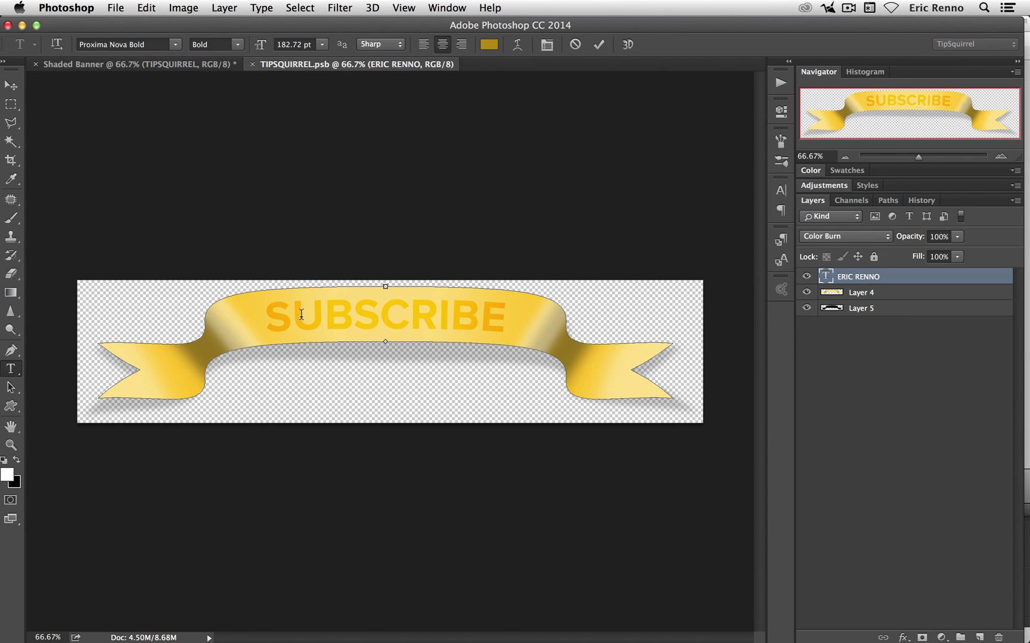
pyautogui.click(599, 44)
pyautogui.press('v')
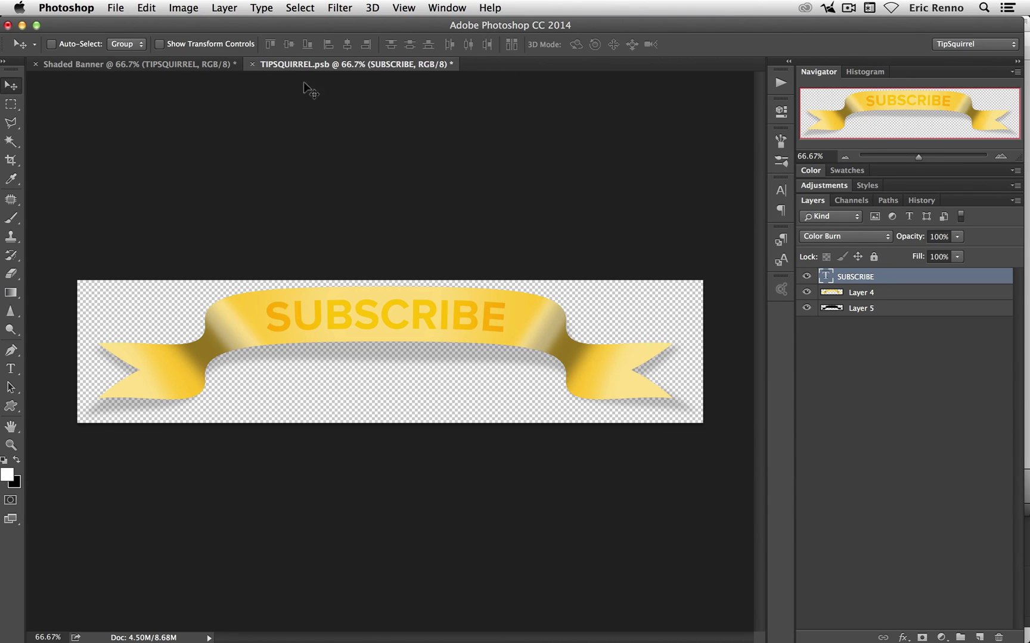
pyautogui.click(252, 65)
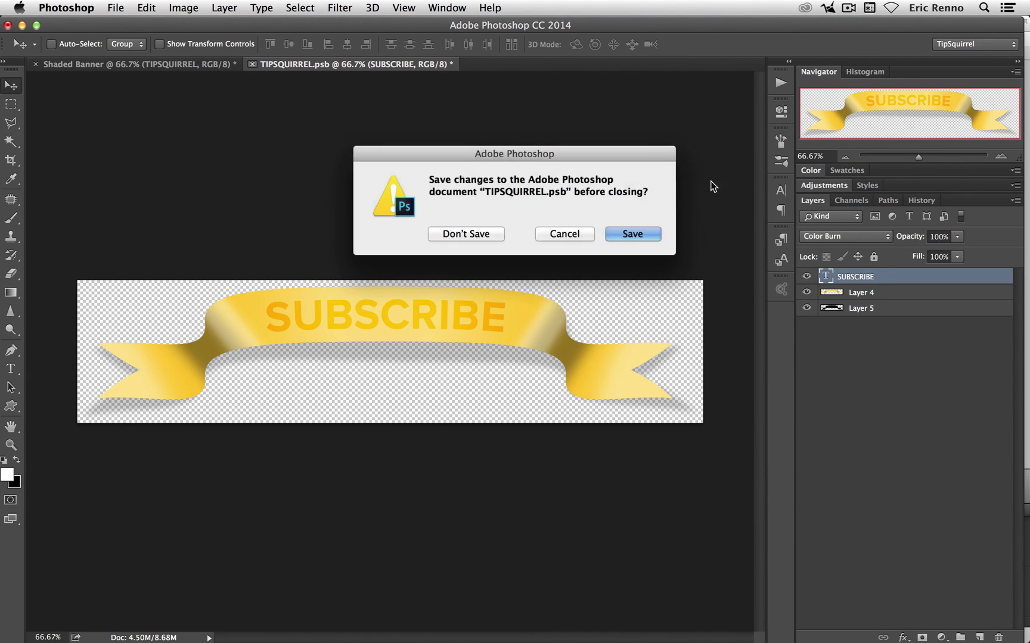
# Step: Choose Save in the 'Save changes' prompt for TIPSQUIRREL.psb
pyautogui.click(622, 234)
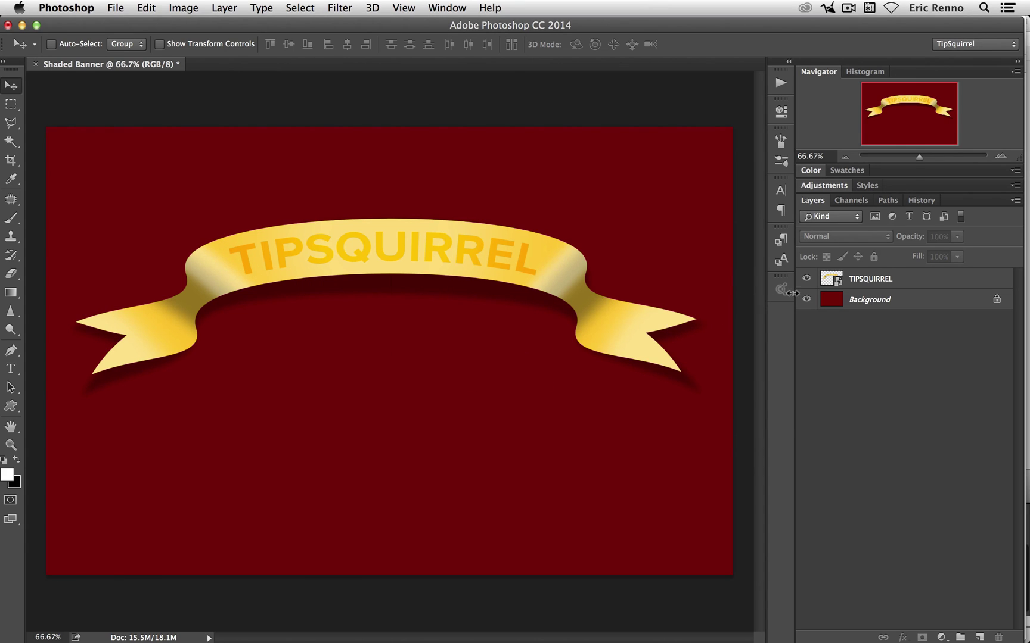
# Step: Open the ribbon smart object and convert its TIPSQUIRREL text layer into a smart object
pyautogui.doubleClick(830, 278)
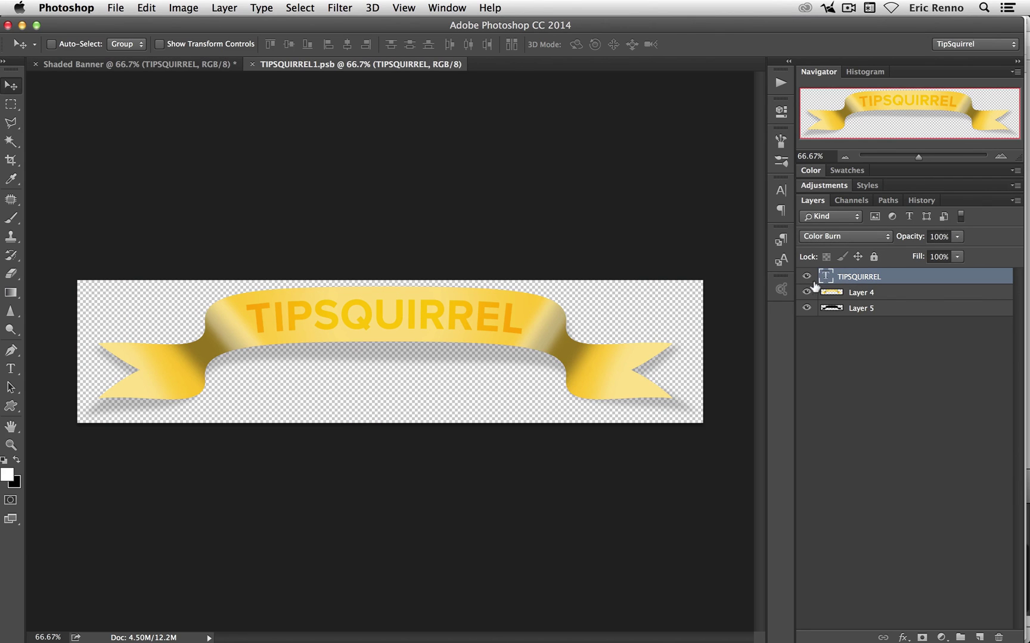
pyautogui.rightClick(893, 275)
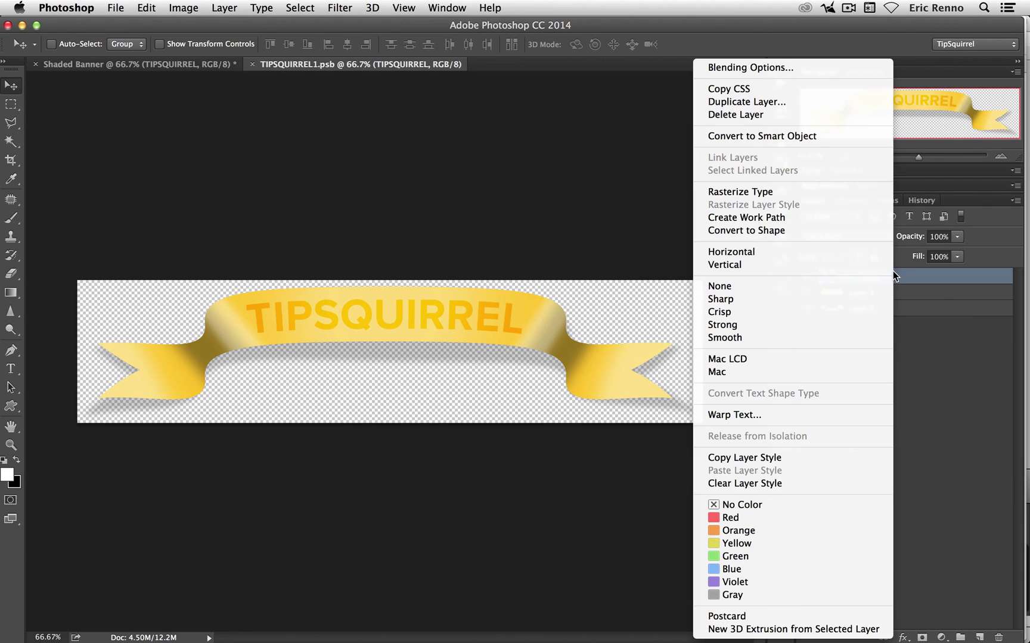
pyautogui.click(810, 137)
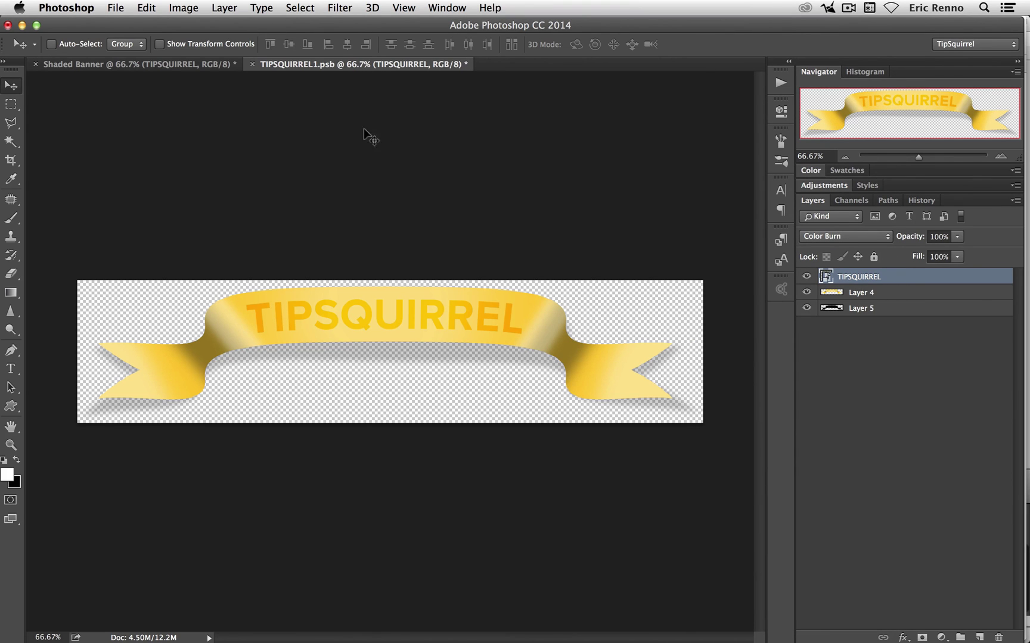
# Step: Apply a Perspective transform that pulls the text's top corners outward
pyautogui.click(146, 8)
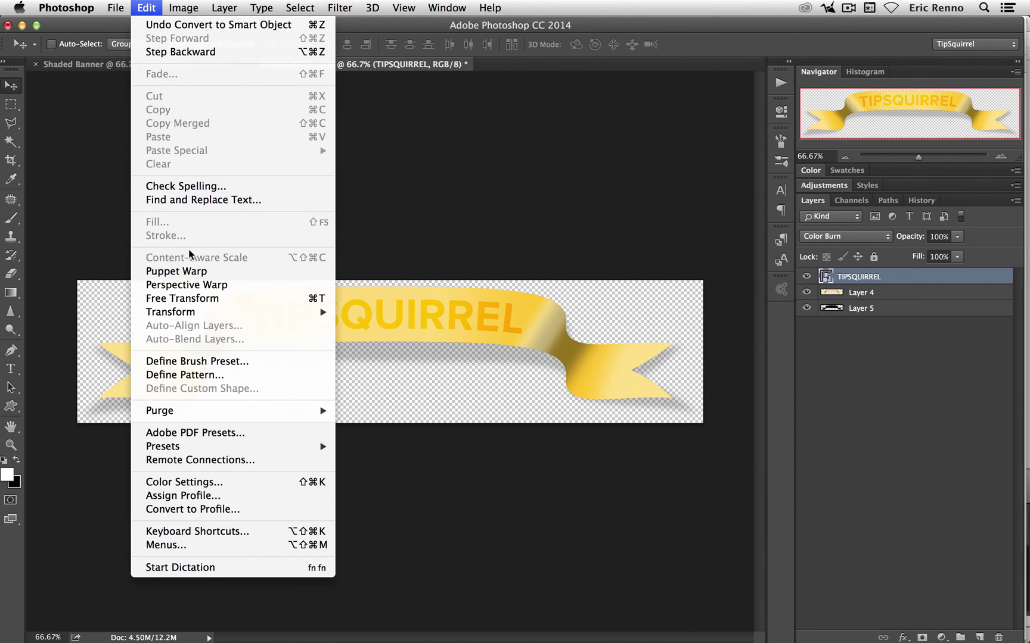
pyautogui.moveTo(228, 313)
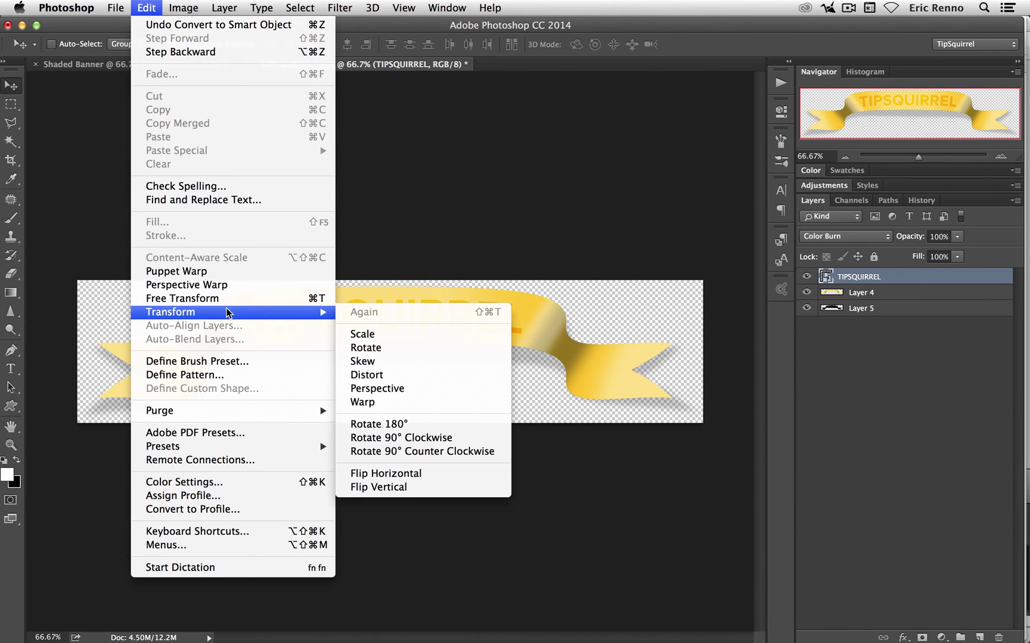
pyautogui.click(411, 391)
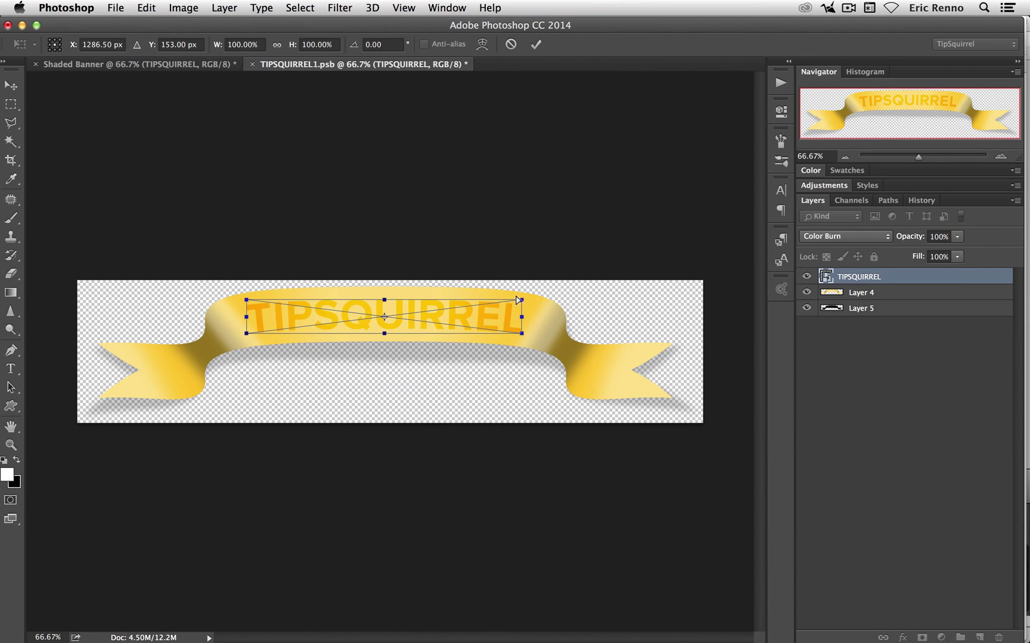
pyautogui.moveTo(519, 298); pyautogui.dragTo(531, 296)
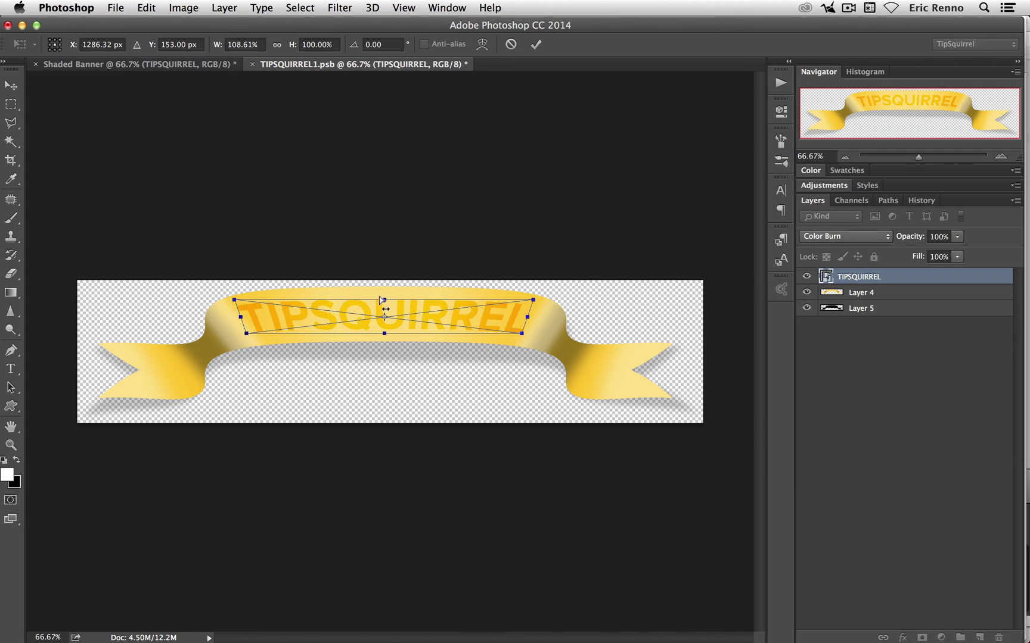
pyautogui.moveTo(387, 303); pyautogui.dragTo(386, 299)
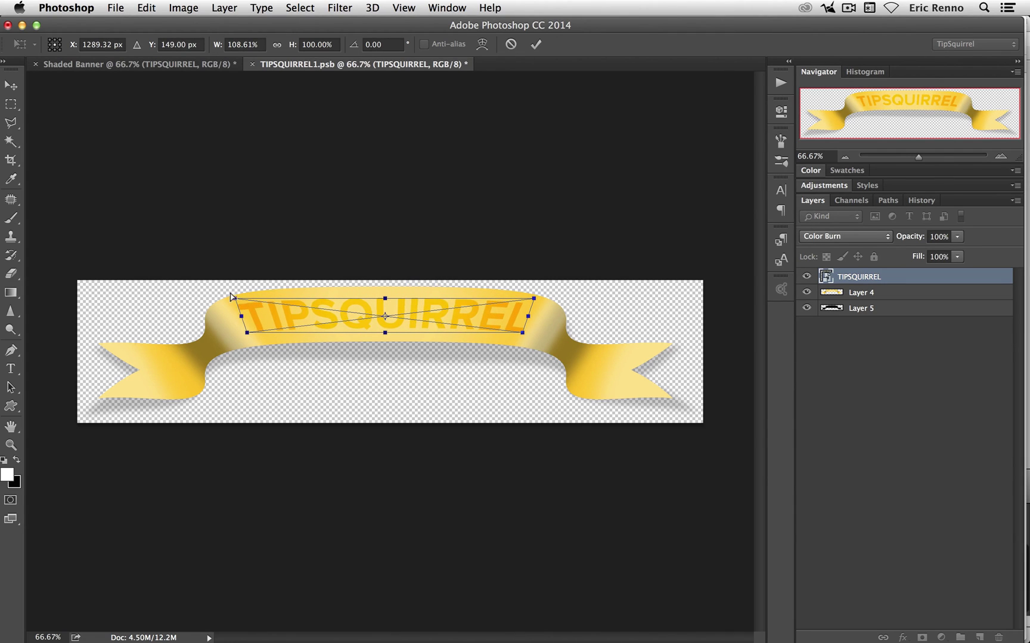
pyautogui.moveTo(229, 297); pyautogui.dragTo(233, 298)
pyautogui.click(535, 46)
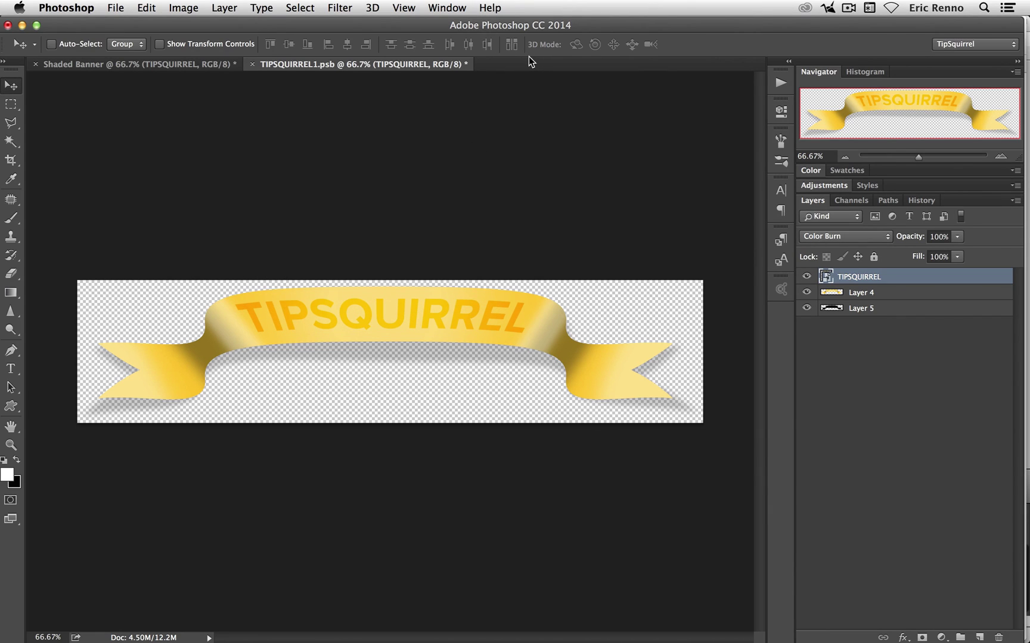
# Step: Save the perspective change in TIPSQUIRREL1.psb, then reopen it and its nested text smart object
pyautogui.click(253, 65)
pyautogui.click(628, 236)
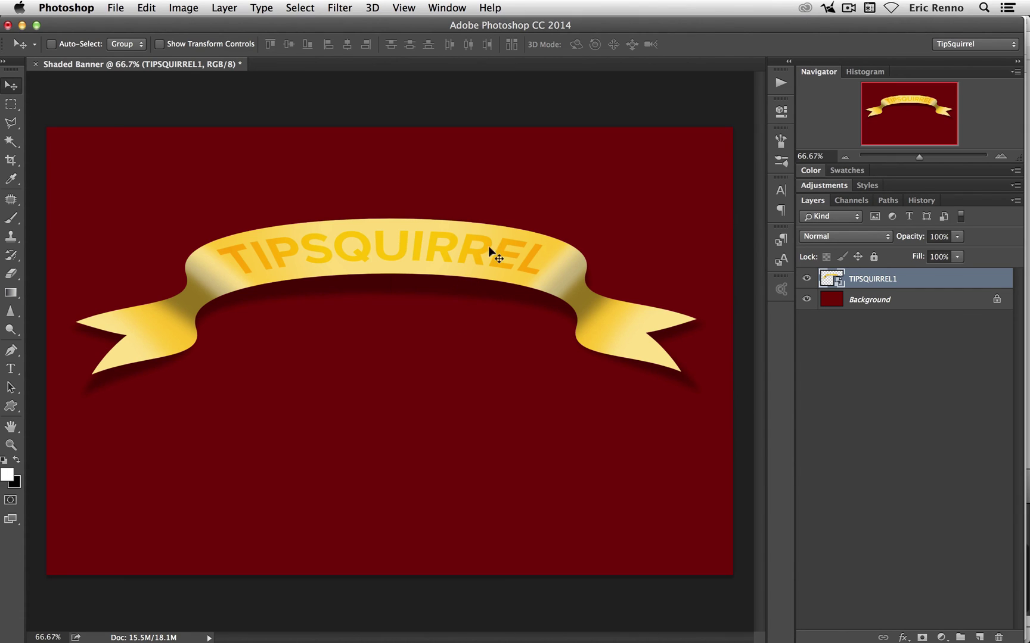
pyautogui.doubleClick(826, 278)
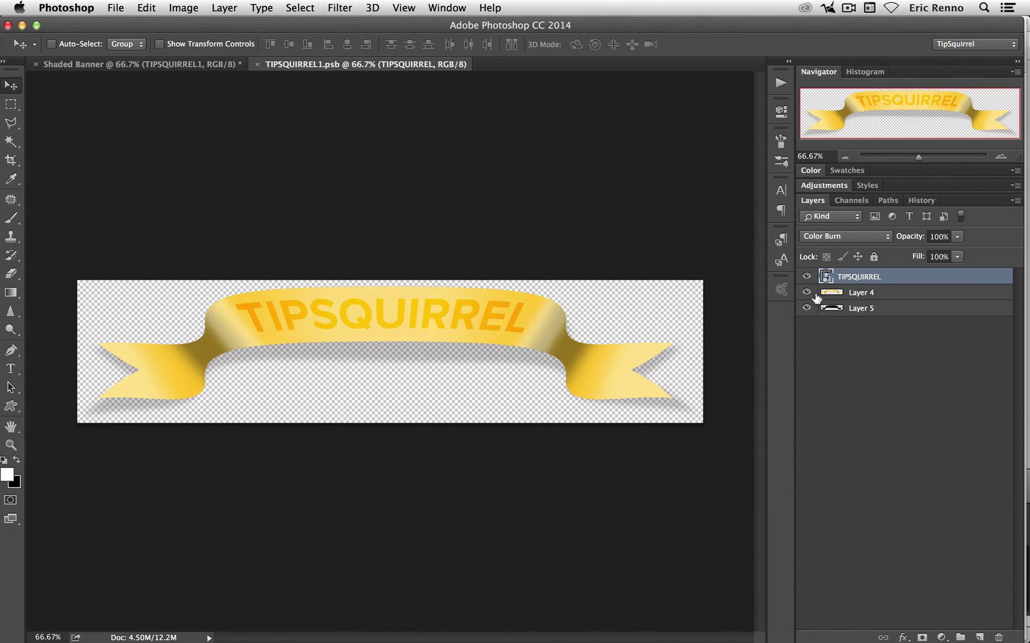
pyautogui.doubleClick(828, 278)
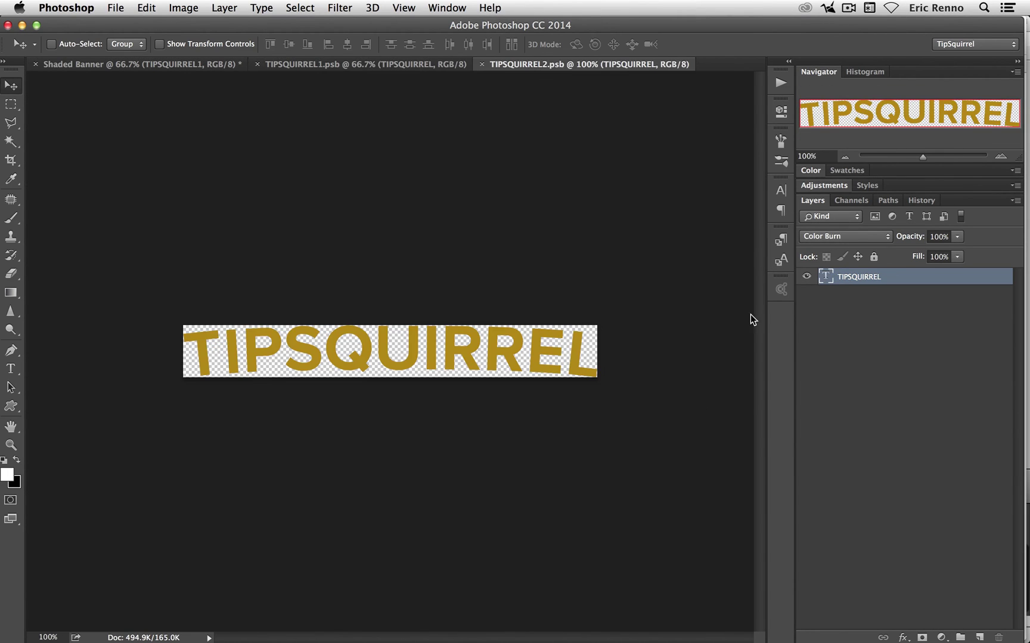
# Step: Change the nested text to SUBSCRIBE and save both the text file and TIPSQUIRREL1.psb
pyautogui.doubleClick(825, 276)
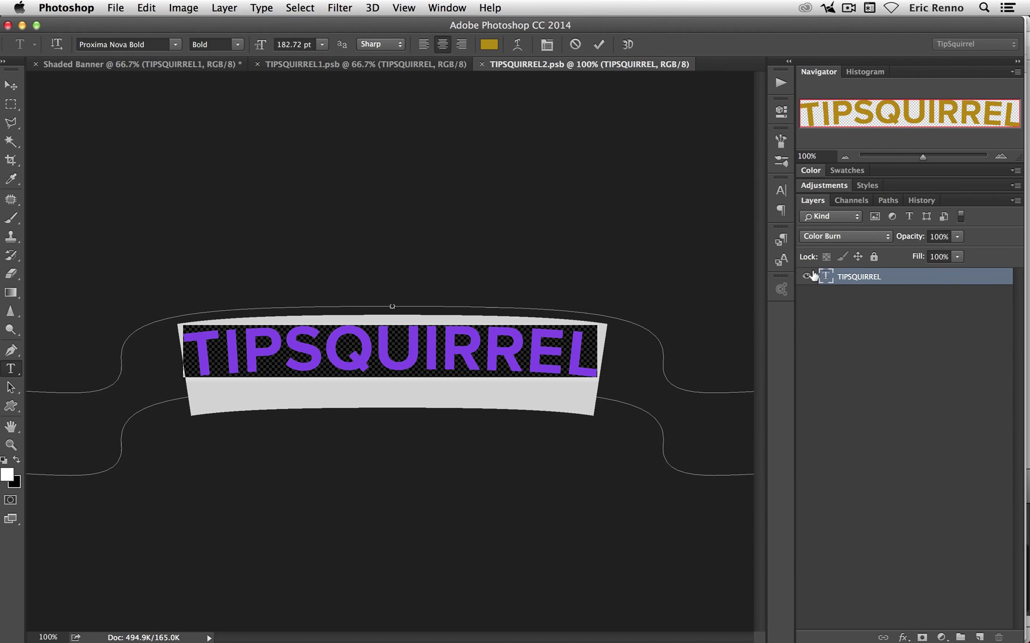
pyautogui.write('SU')
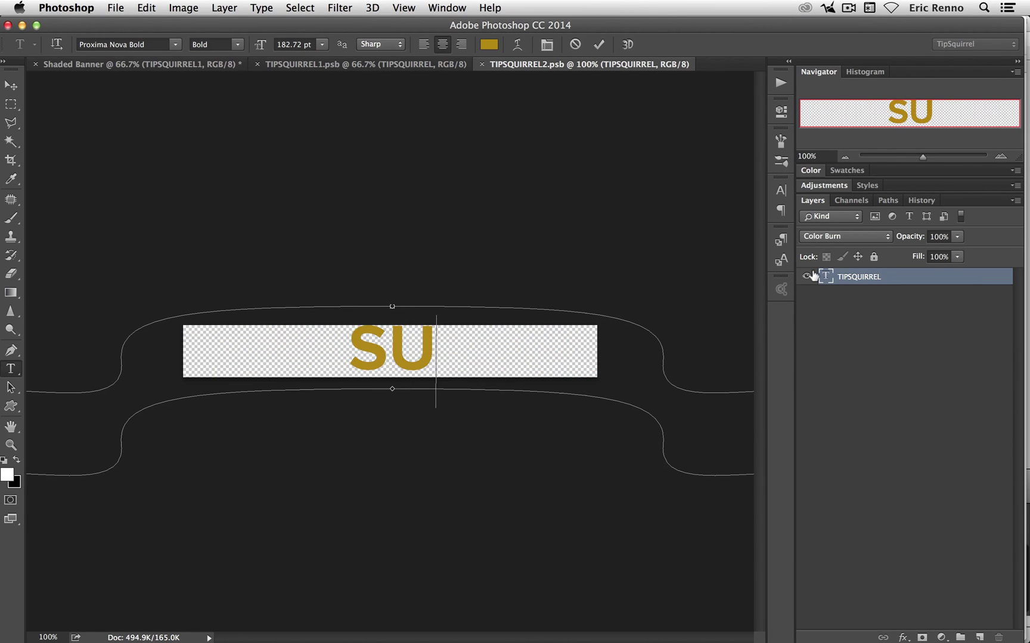
pyautogui.write('BSCRIBE')
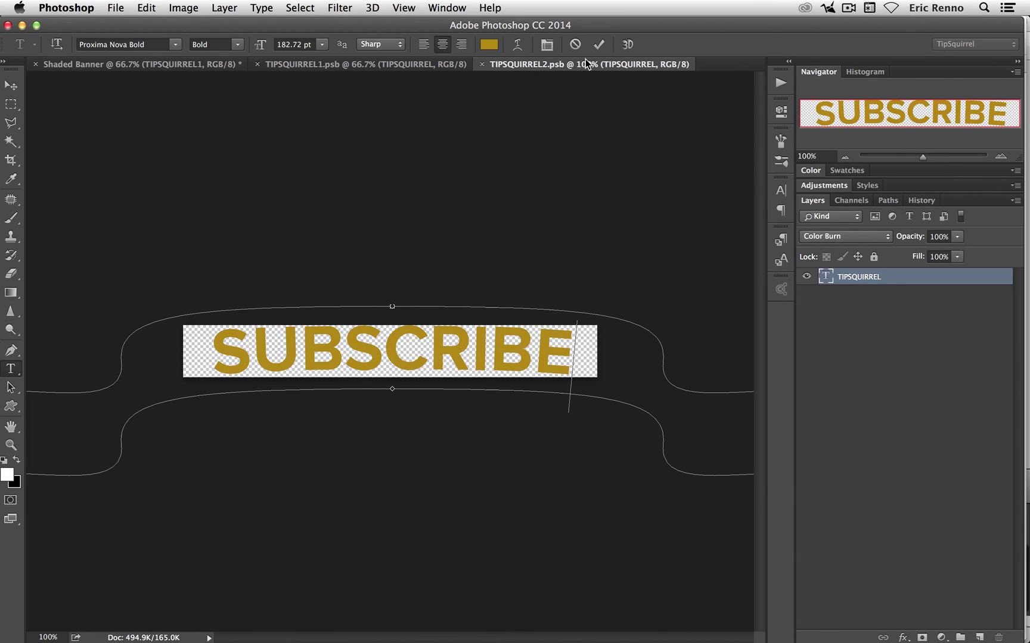
pyautogui.click(599, 44)
pyautogui.click(482, 64)
pyautogui.click(636, 234)
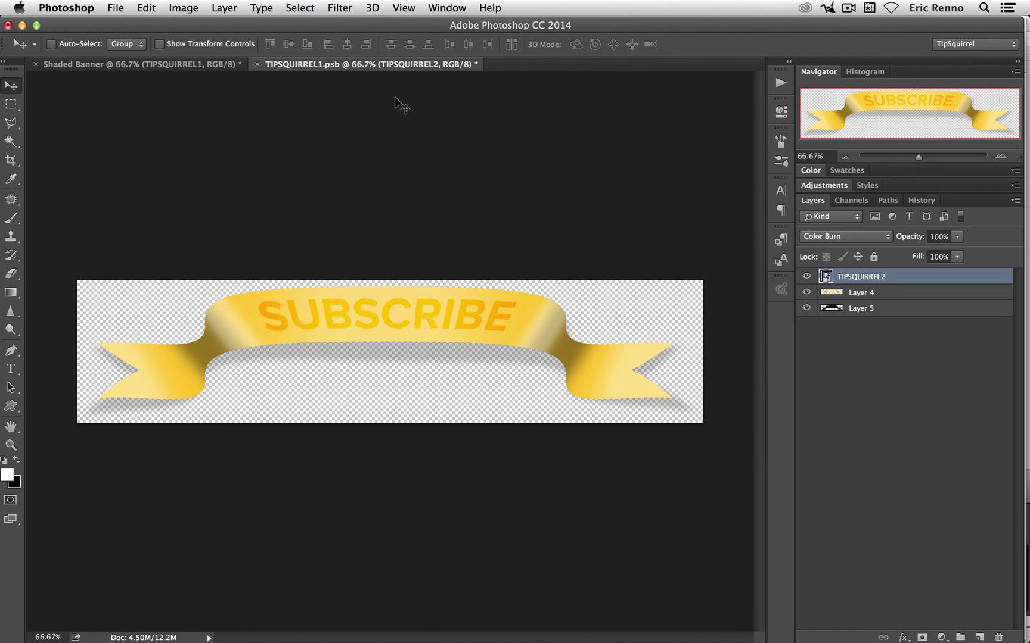
pyautogui.click(257, 64)
pyautogui.click(631, 239)
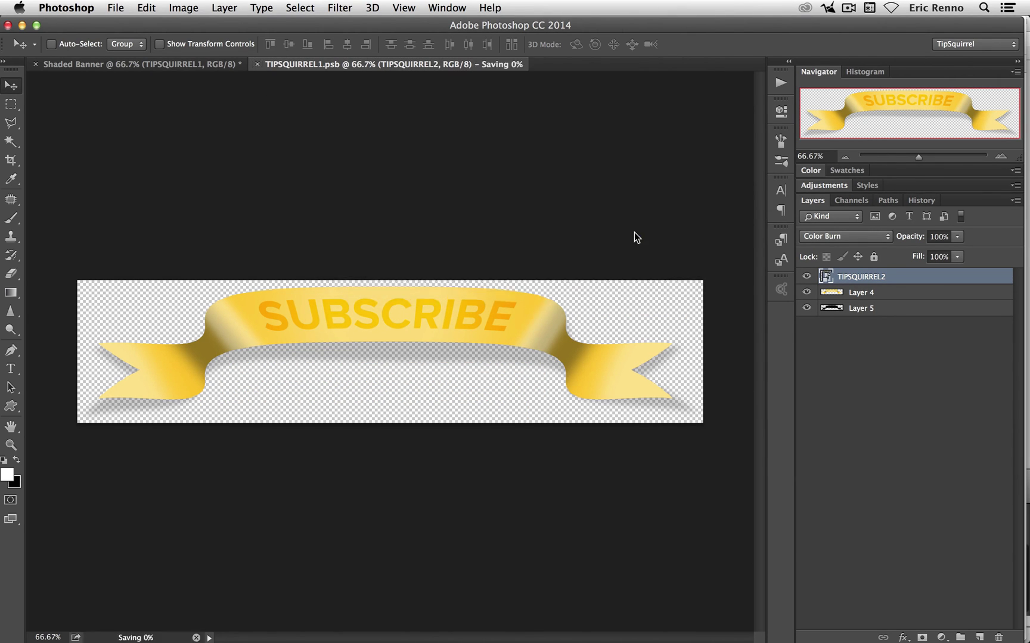